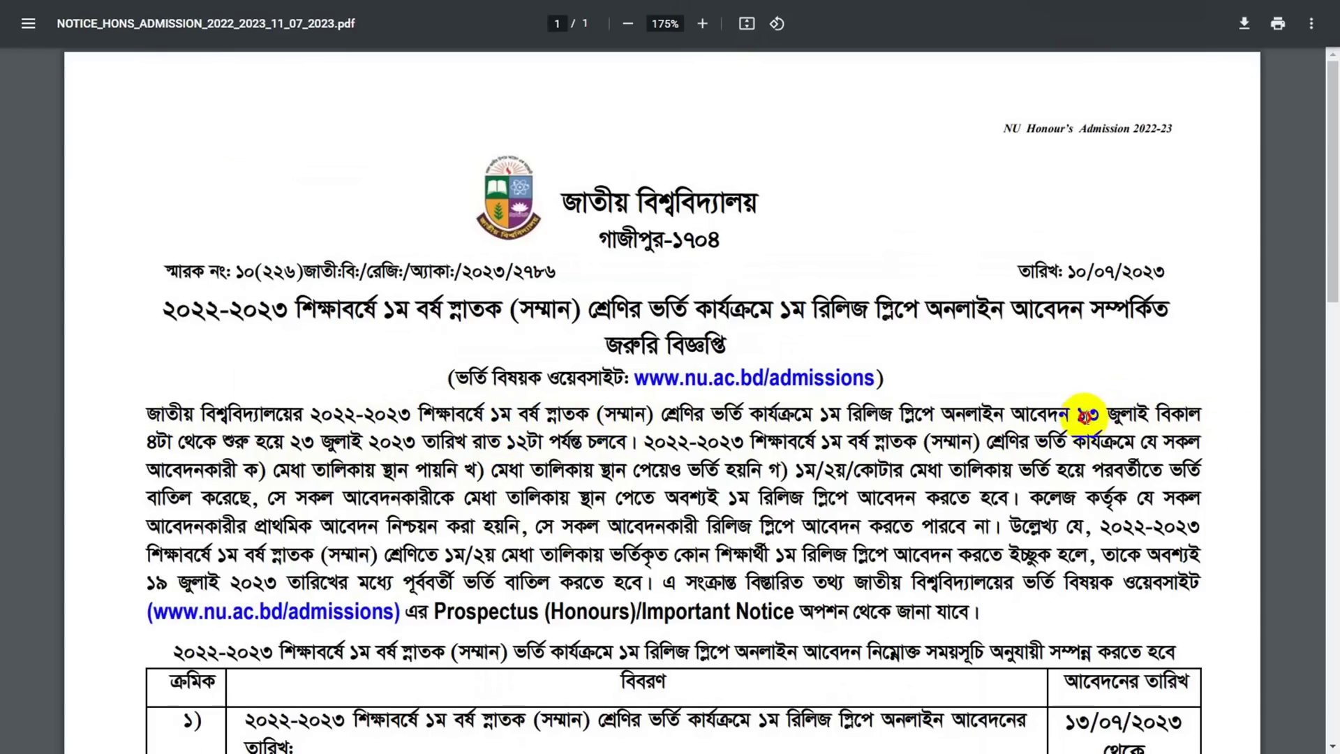
Step: Read the online application dates and the first two eligibility conditions in the National University first release slip notice
{"action": "left_click_drag", "start_coordinate": [1084, 416], "coordinate": [1125, 418]}
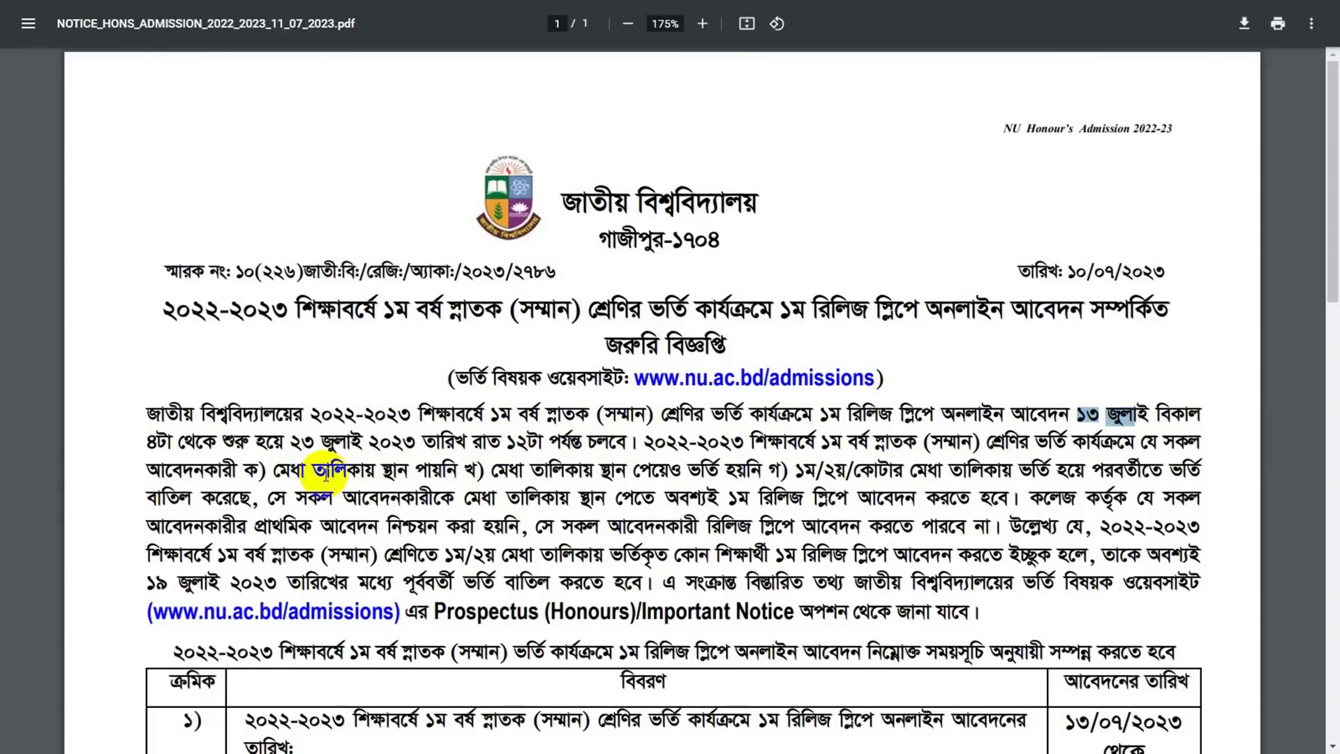
{"action": "left_click", "coordinate": [667, 443]}
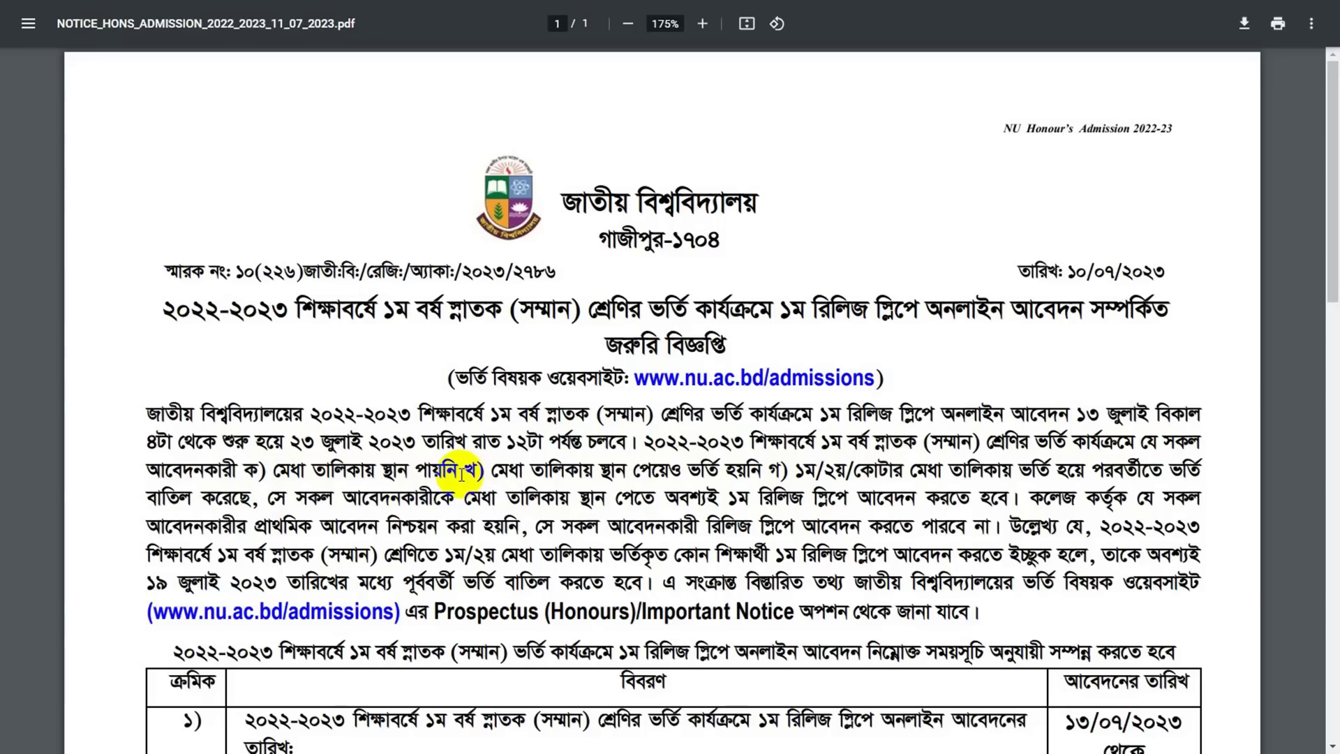
{"action": "left_click_drag", "start_coordinate": [447, 472], "coordinate": [286, 469]}
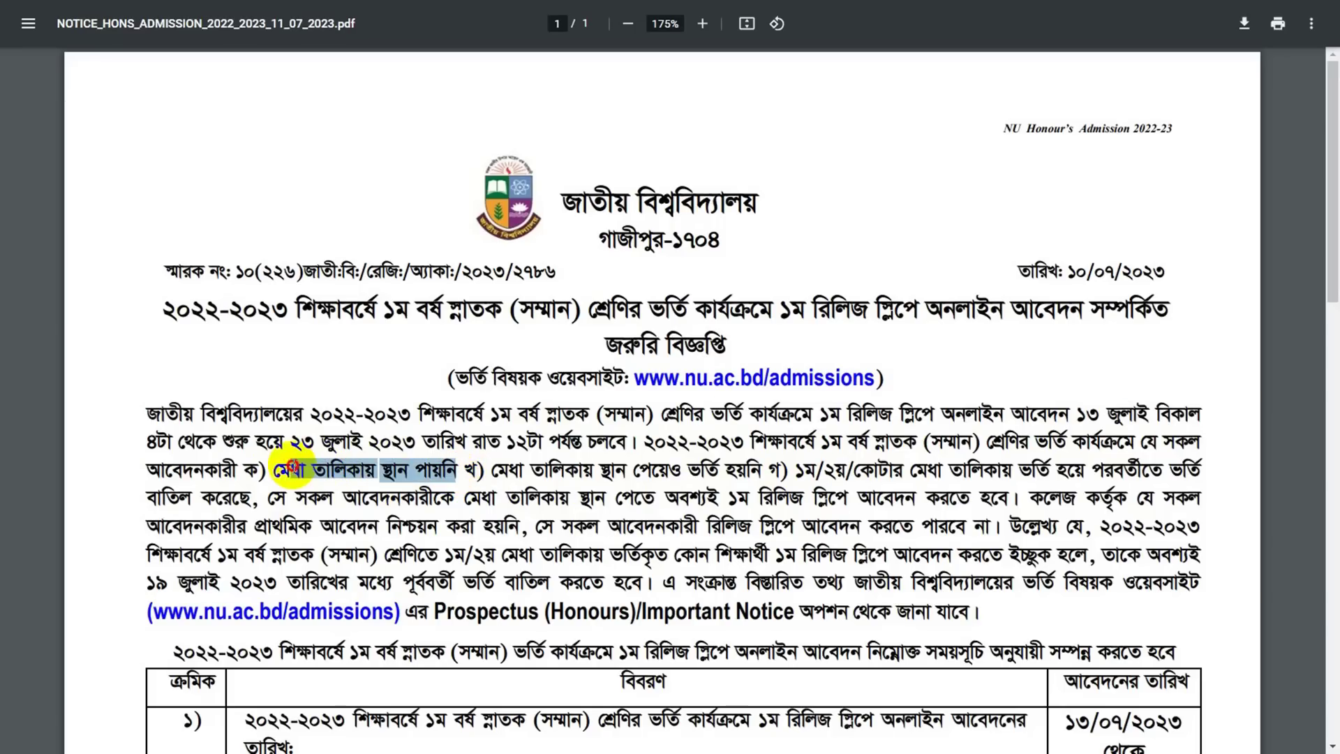
{"action": "left_click", "coordinate": [112, 521]}
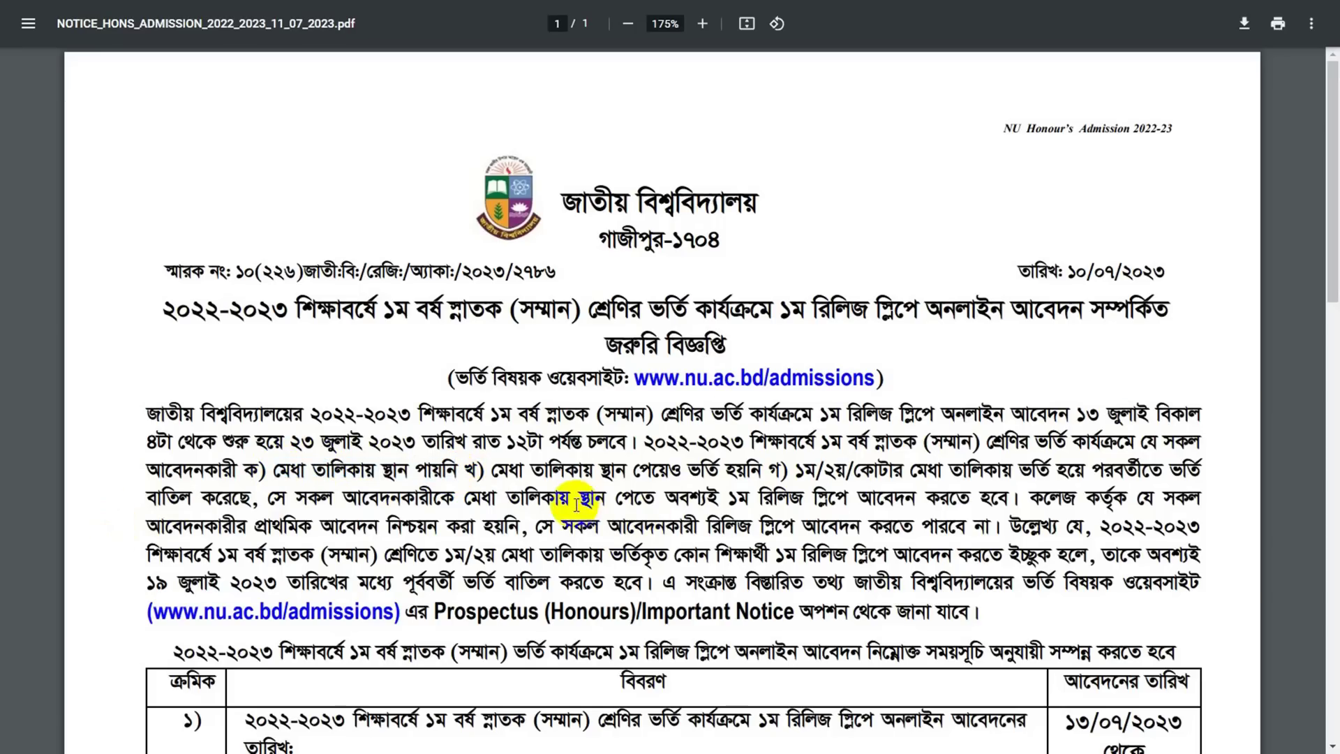
{"action": "left_click_drag", "start_coordinate": [764, 467], "coordinate": [497, 470]}
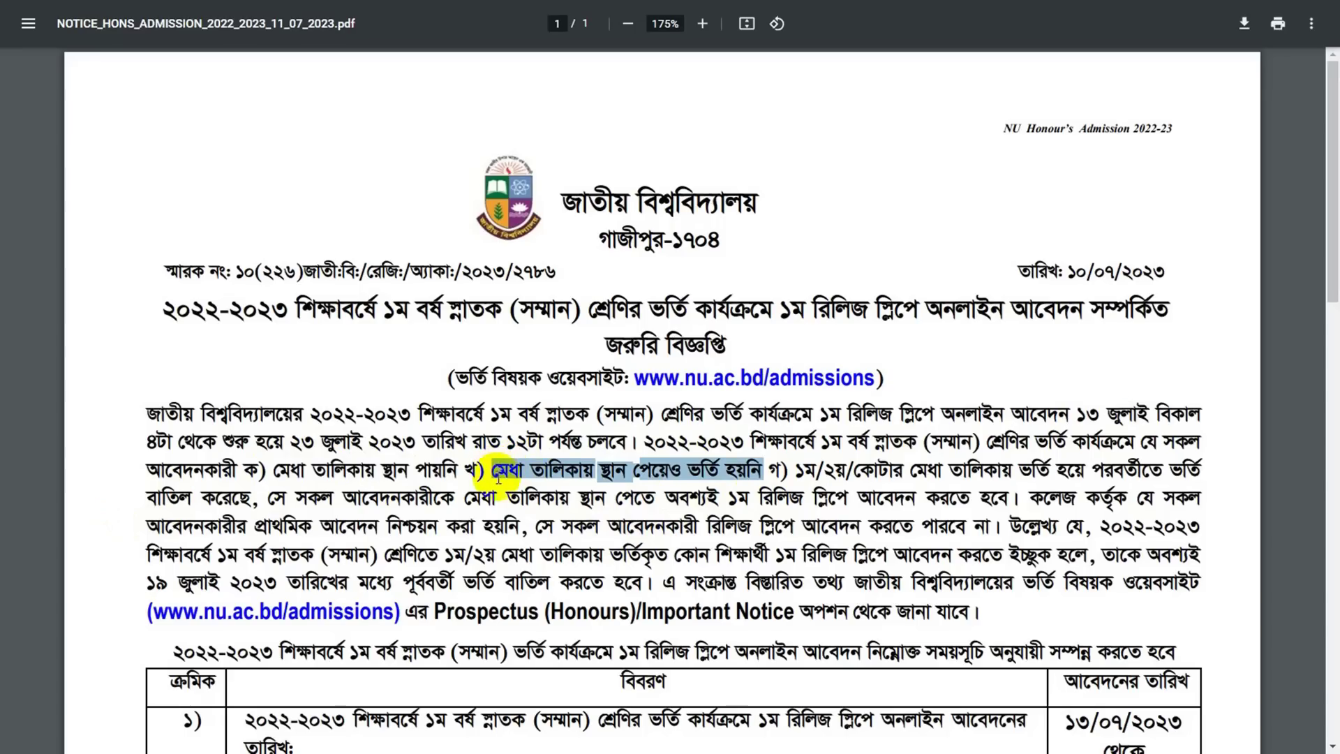
{"action": "left_click", "coordinate": [562, 524]}
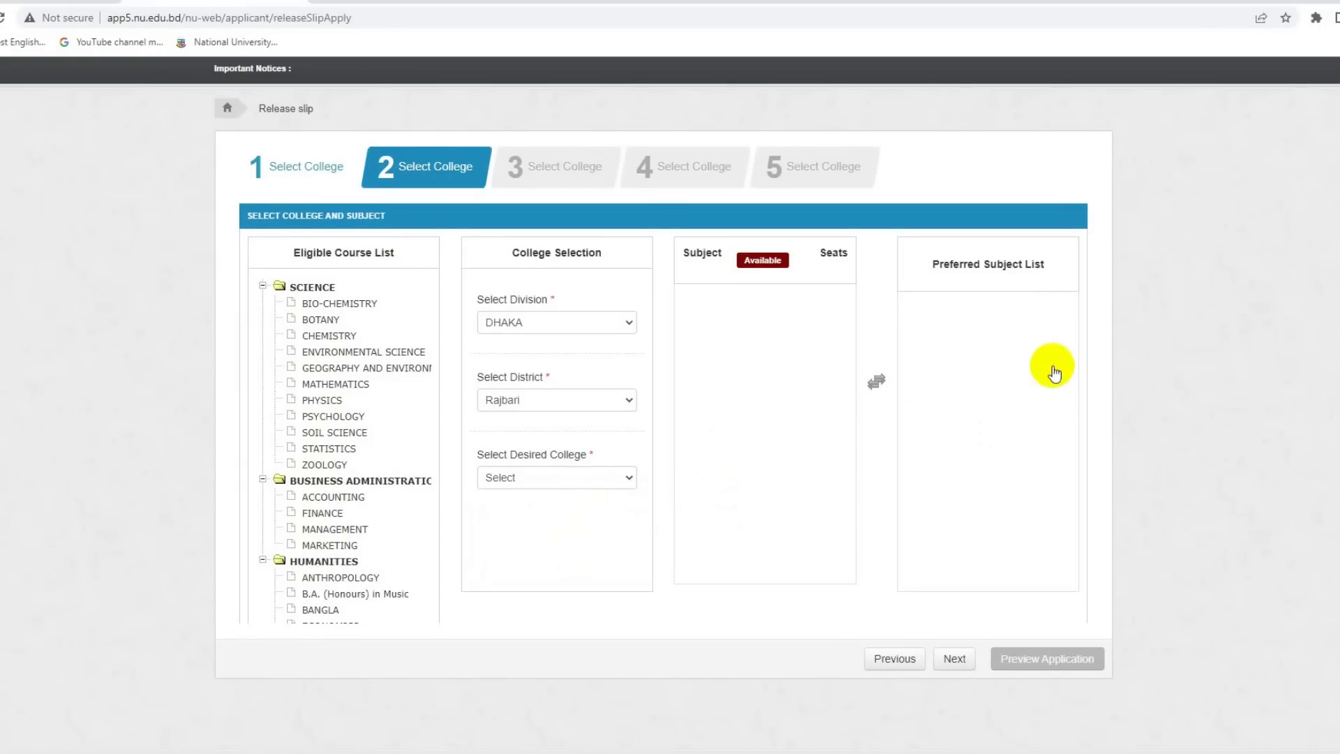
Step: Choose the Rajbari Govt. Adarsha college as the second college choice and review its available subjects through Marketing
{"action": "scroll", "coordinate": [1202, 293], "scroll_direction": "up", "scroll_amount": 1}
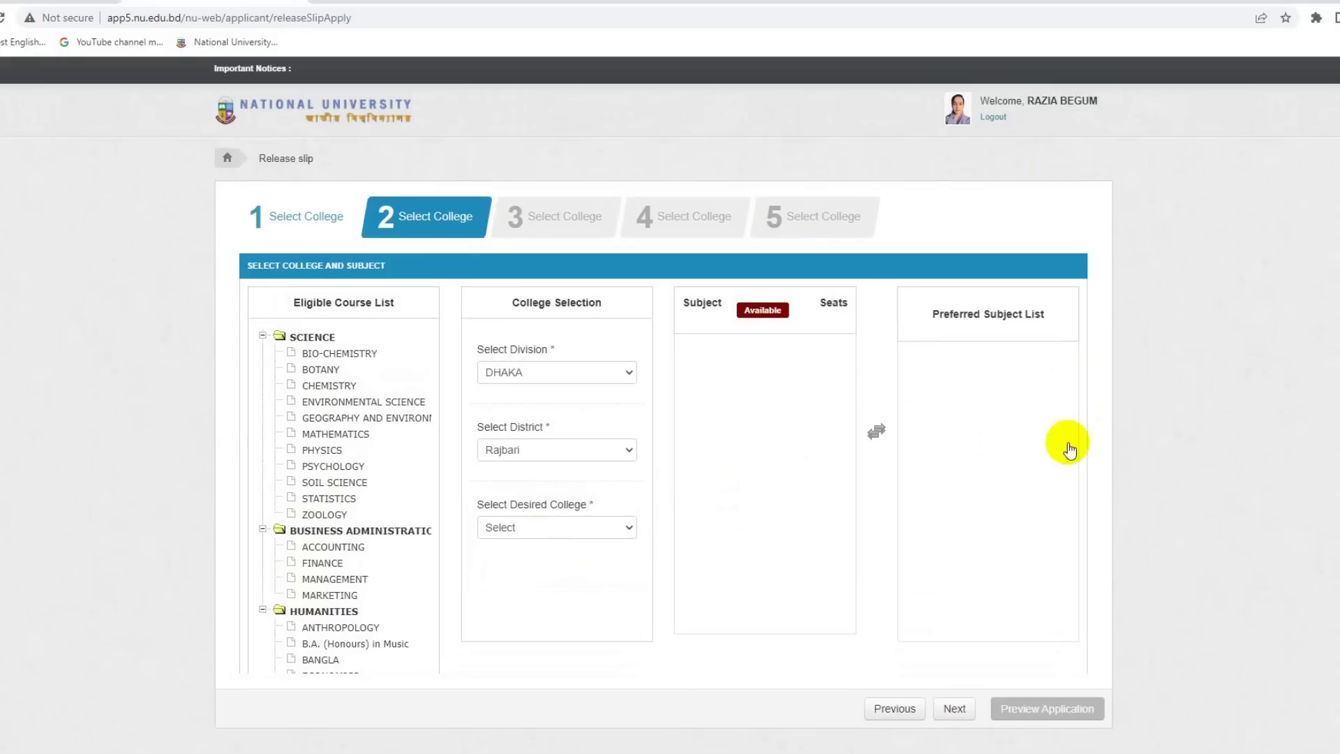
{"action": "scroll", "coordinate": [1085, 429], "scroll_direction": "down", "scroll_amount": 1}
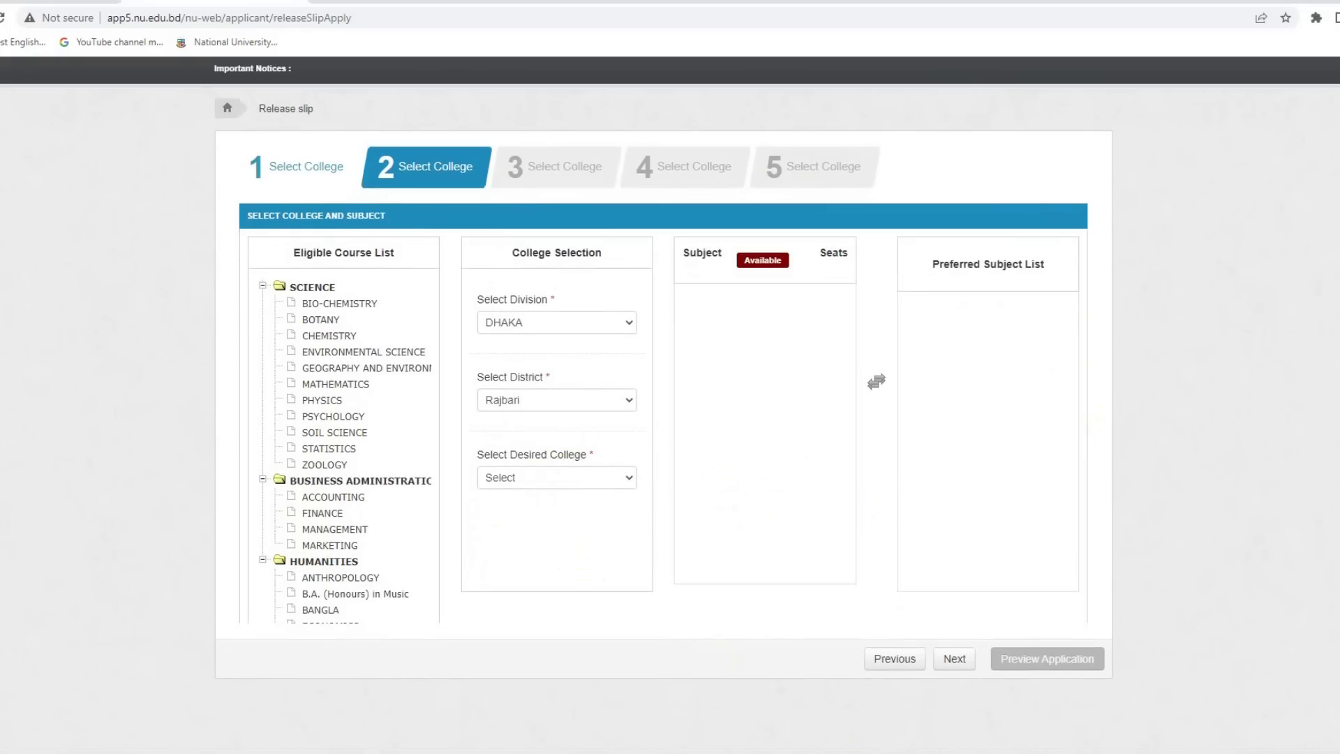
{"action": "left_click", "coordinate": [616, 731]}
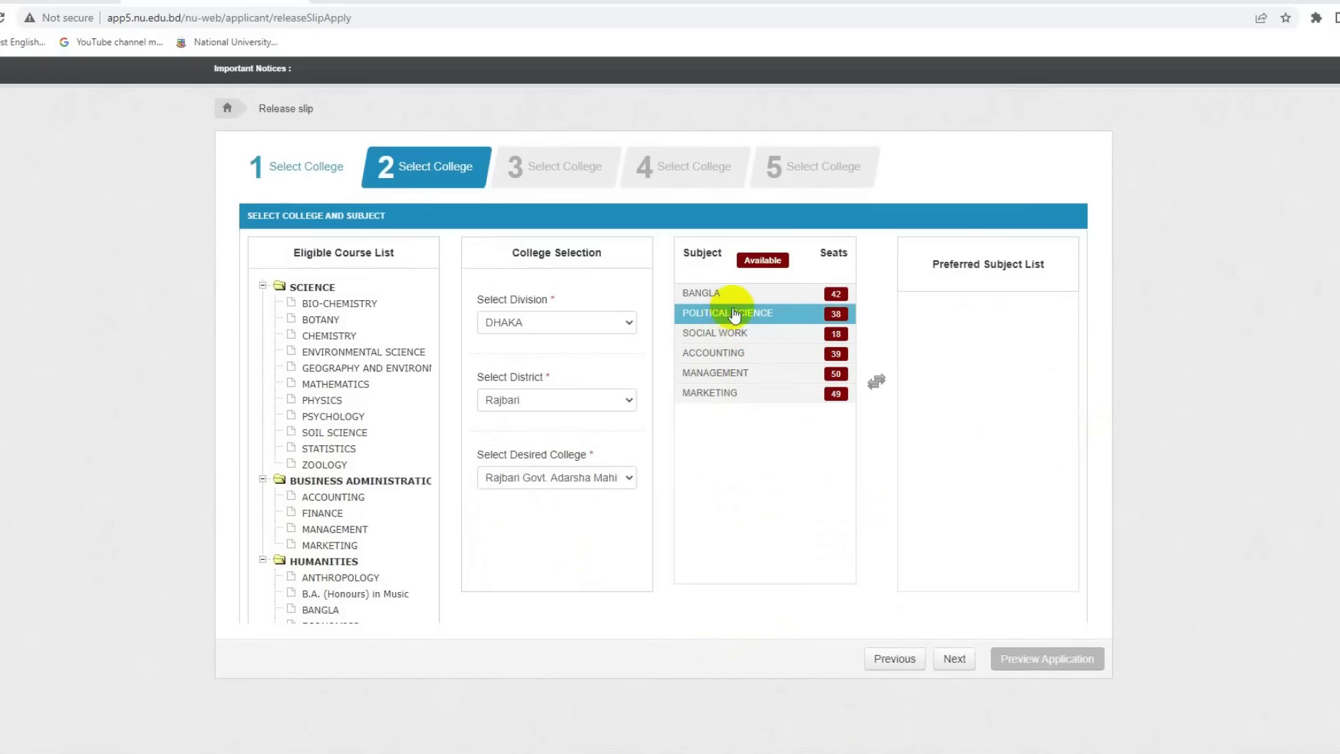
{"action": "left_click", "coordinate": [719, 393]}
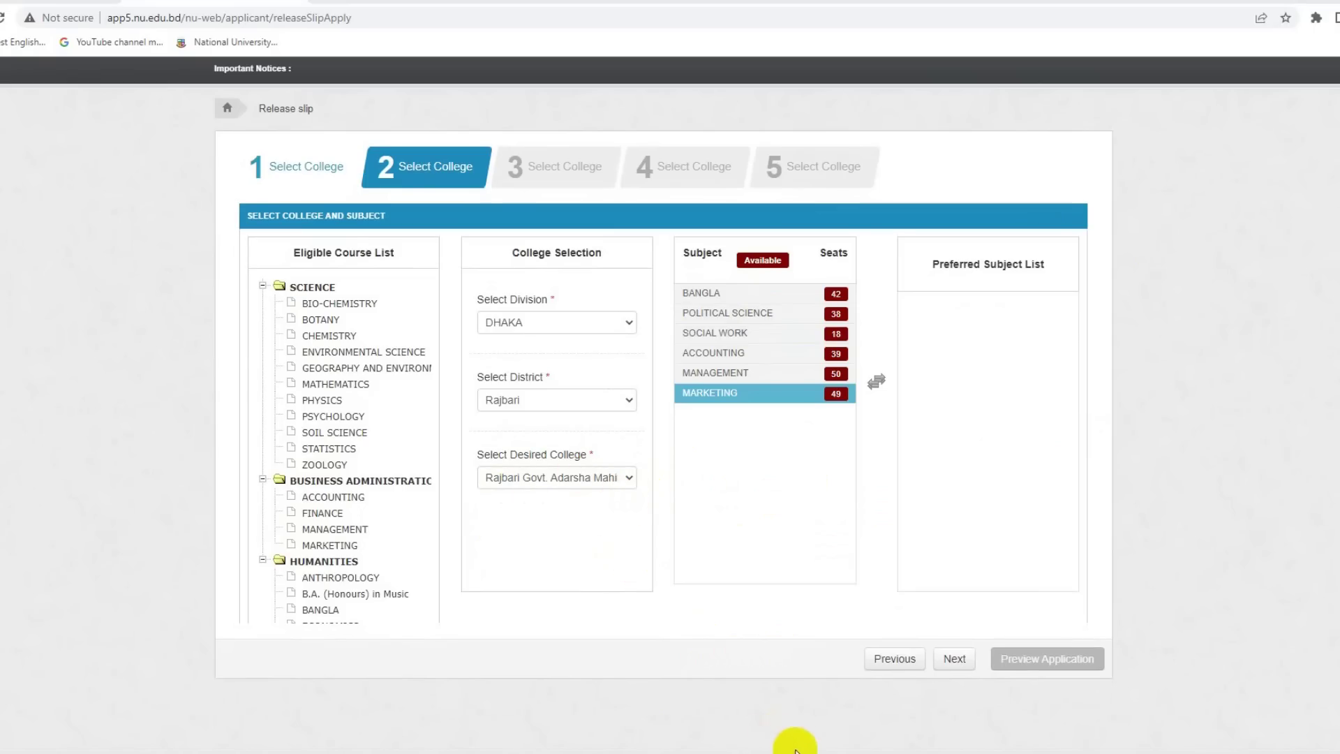
Step: Set the second college choice to the Faridpur district and Govt. Rajendra College
{"action": "left_click", "coordinate": [633, 403]}
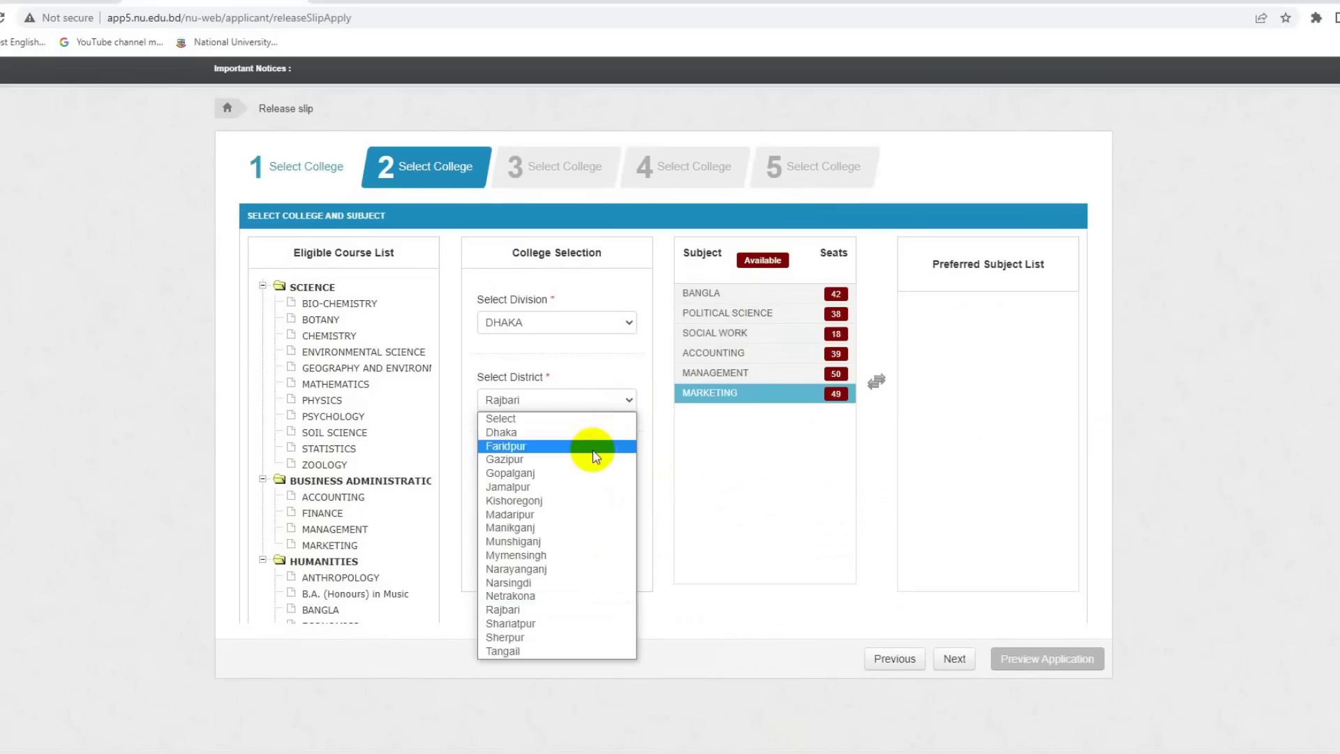
{"action": "key", "text": "Escape"}
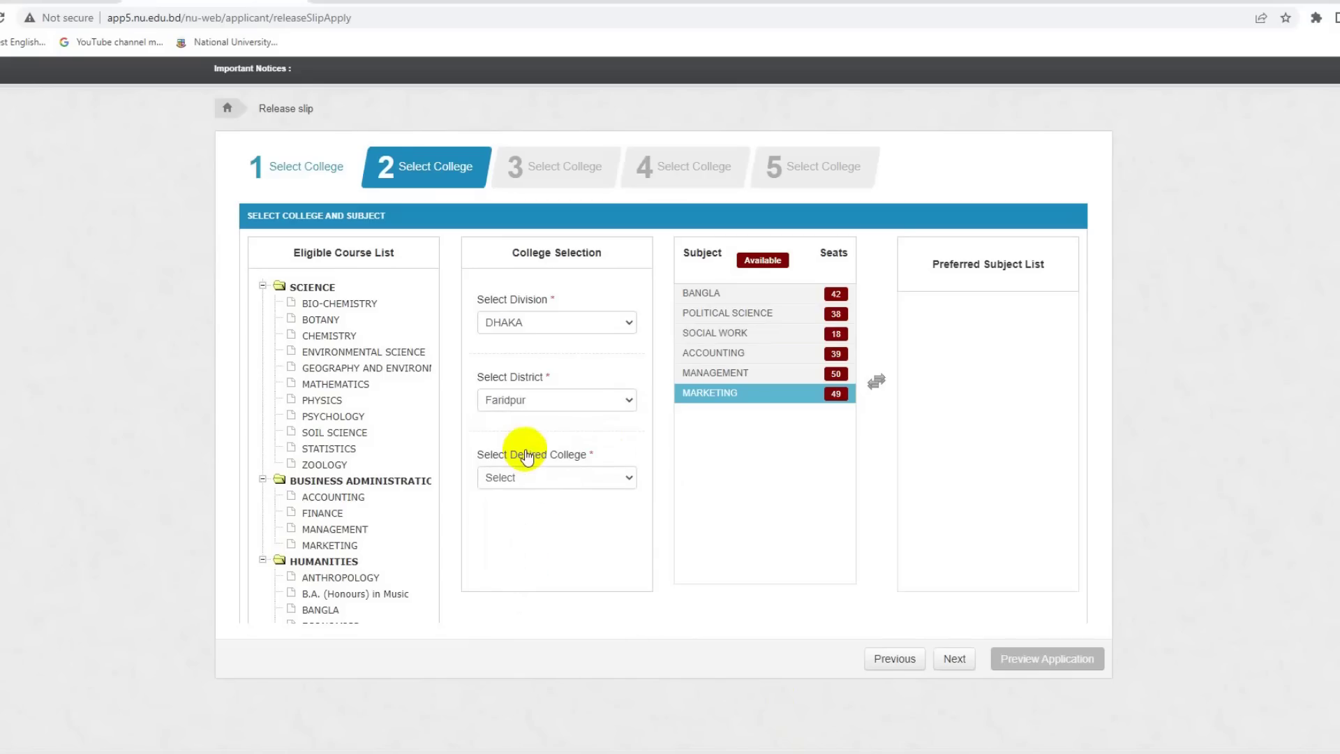
{"action": "left_click", "coordinate": [628, 481]}
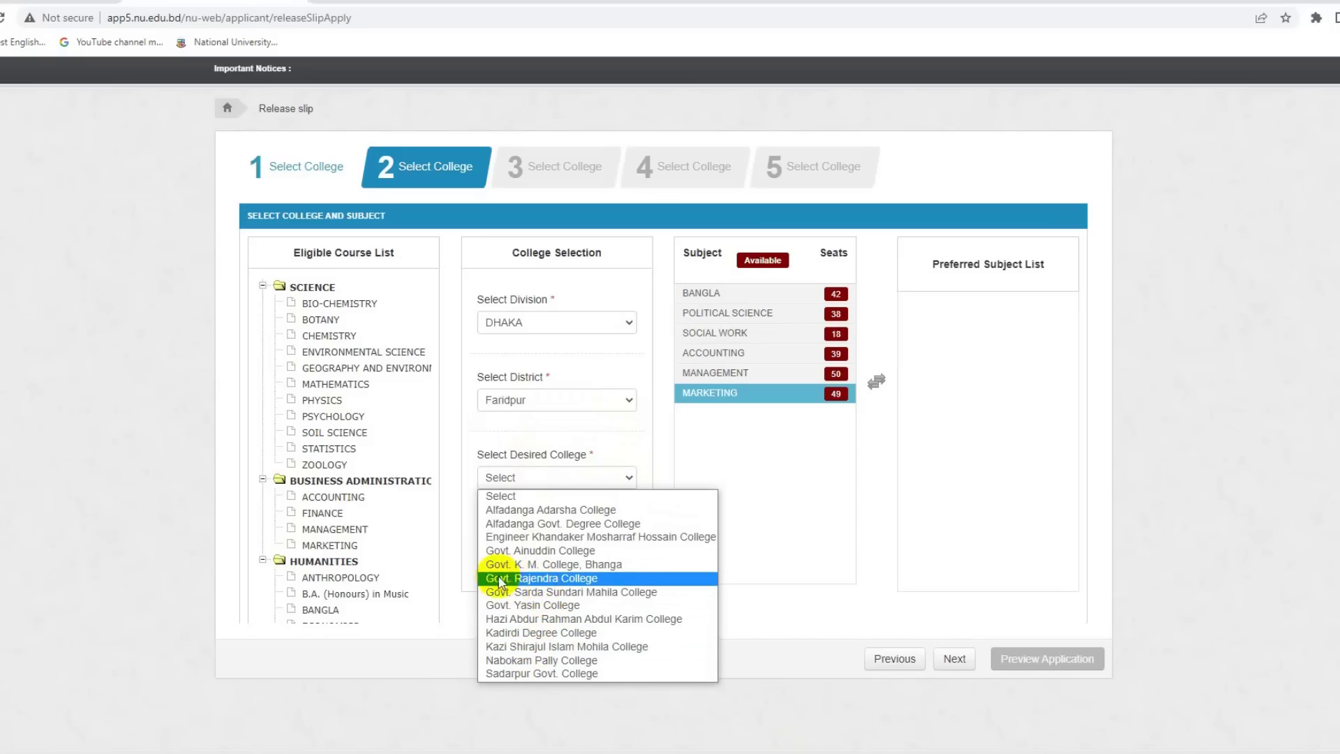
{"action": "left_click", "coordinate": [579, 579]}
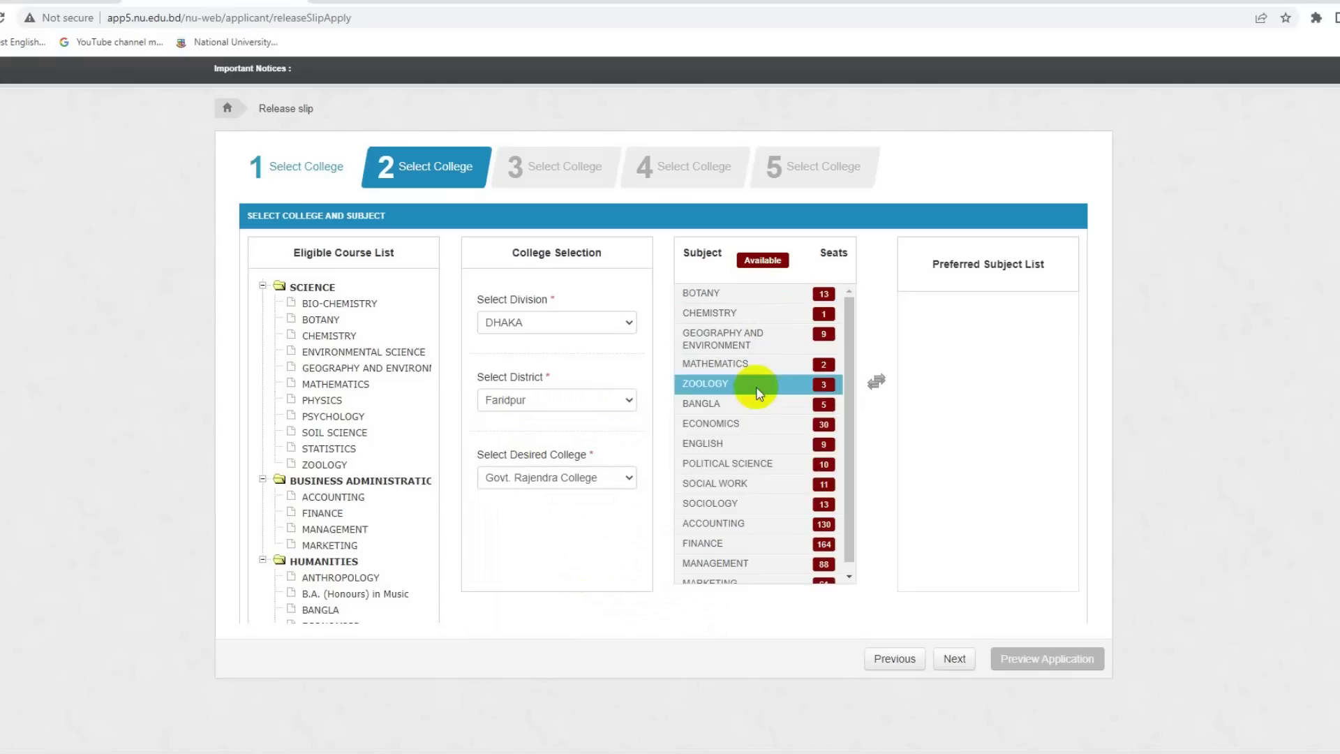
Step: Add Botany, Economics, Geography and Environment, Bangla, Zoology, Mathematics, Chemistry, English, Political Science, Social Work and Sociology, in that order, to the preferred subjects
{"action": "scroll", "coordinate": [835, 490], "scroll_direction": "down", "scroll_amount": 1}
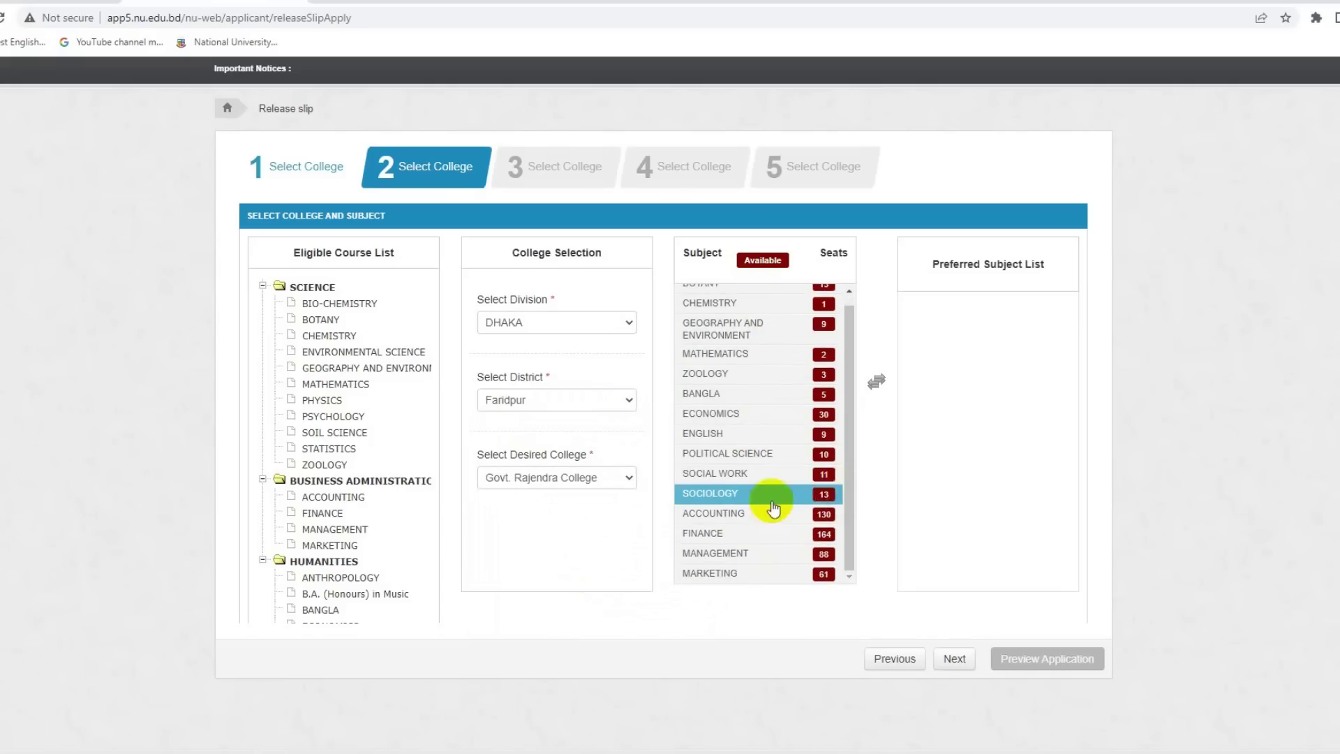
{"action": "scroll", "coordinate": [788, 517], "scroll_direction": "up", "scroll_amount": 1}
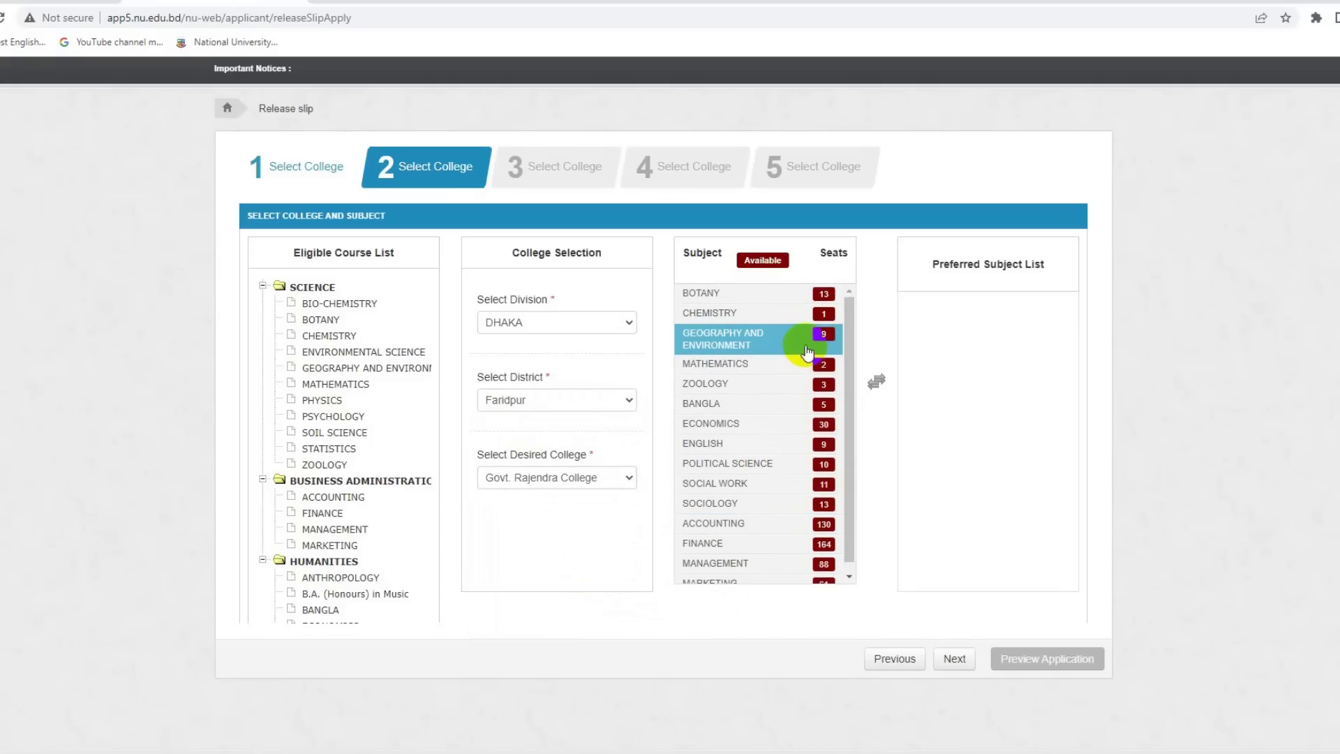
{"action": "left_click", "coordinate": [825, 299]}
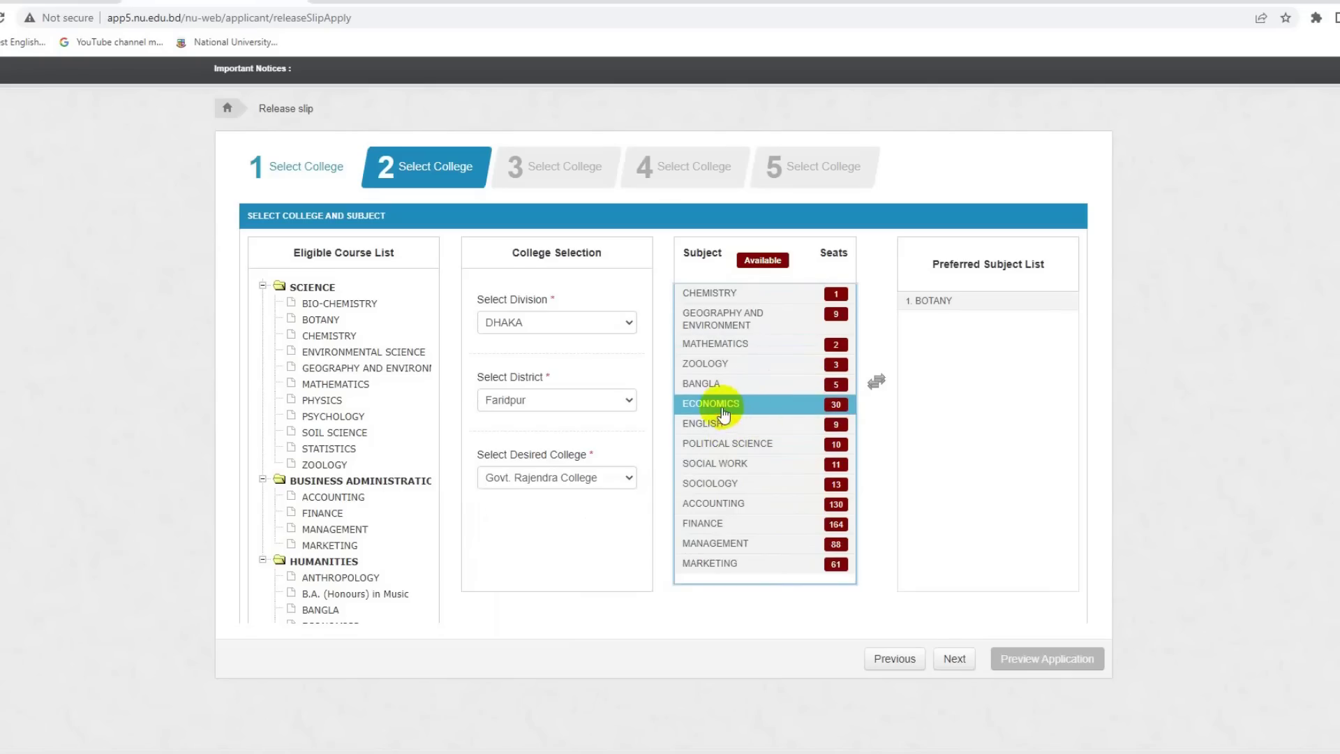
{"action": "left_click", "coordinate": [838, 406]}
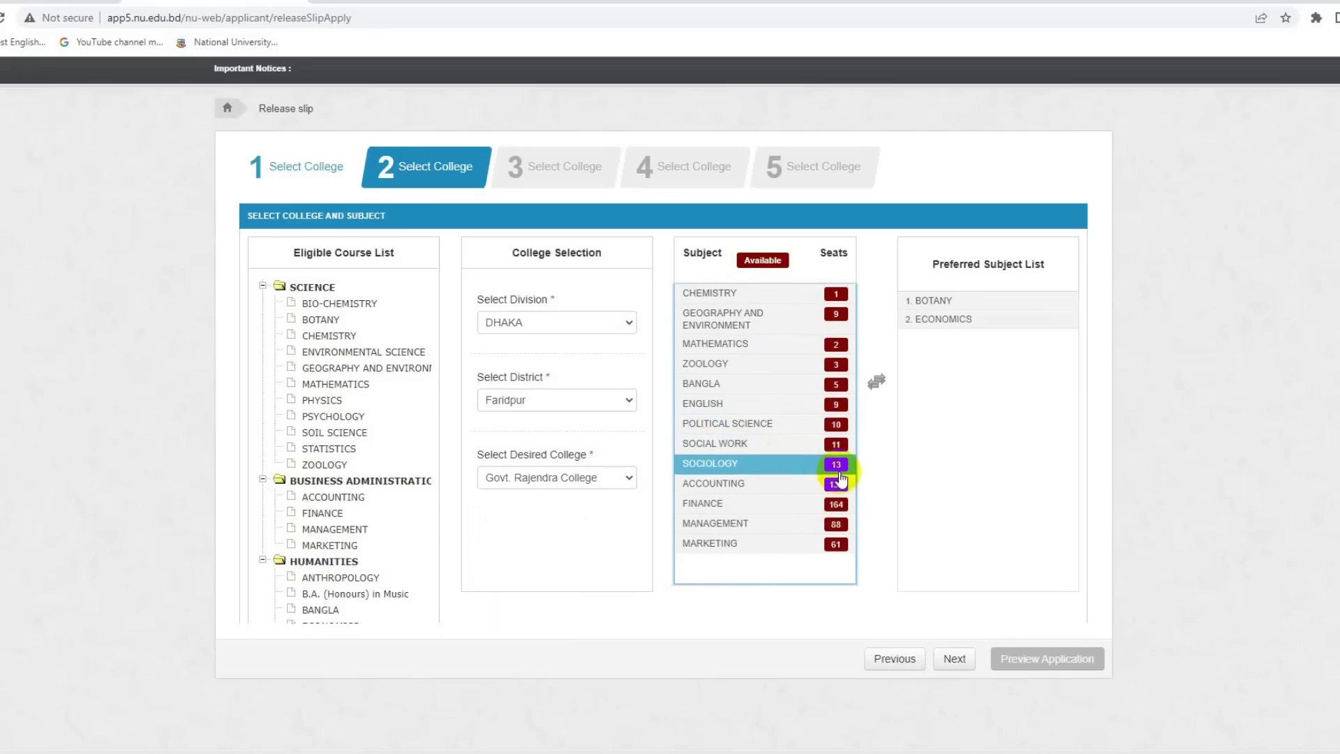
{"action": "left_click", "coordinate": [833, 319]}
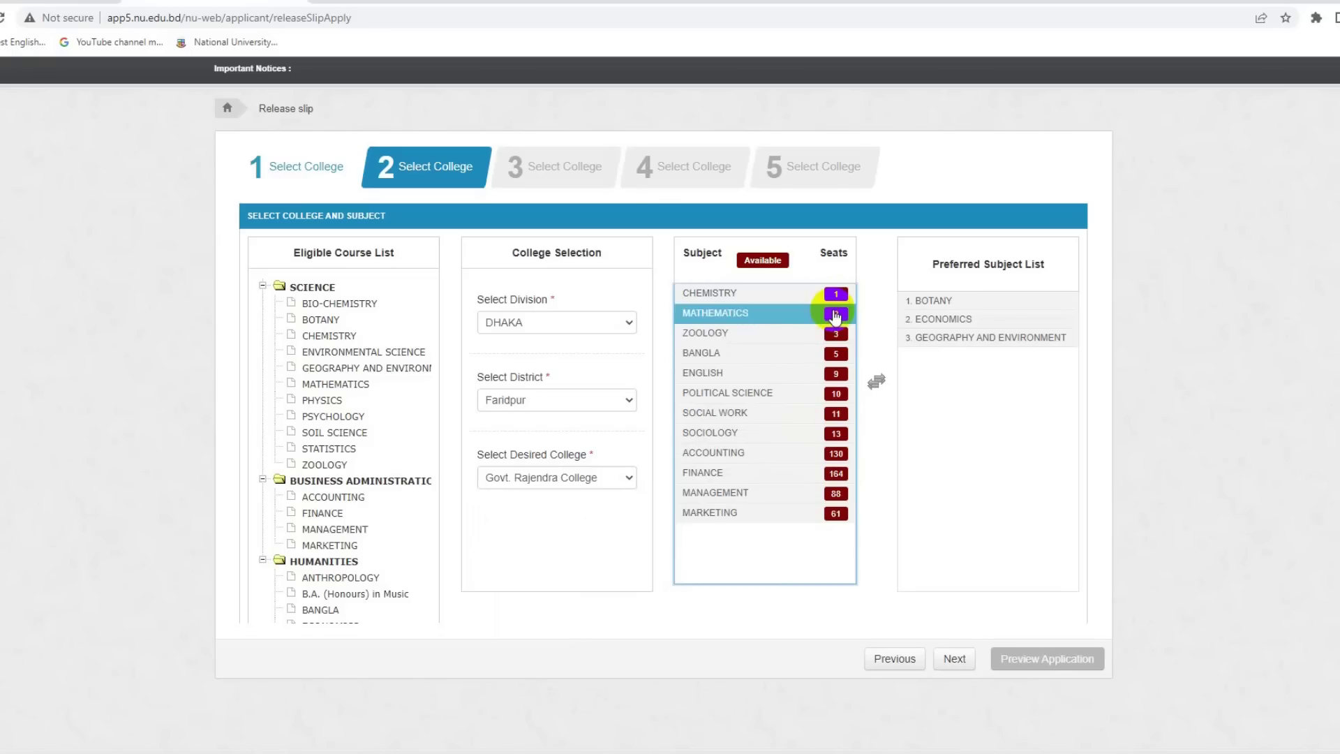
{"action": "left_click", "coordinate": [837, 352]}
{"action": "left_click", "coordinate": [837, 334]}
{"action": "left_click", "coordinate": [835, 319]}
{"action": "left_click", "coordinate": [835, 299]}
{"action": "left_click", "coordinate": [836, 297]}
{"action": "left_click", "coordinate": [836, 295]}
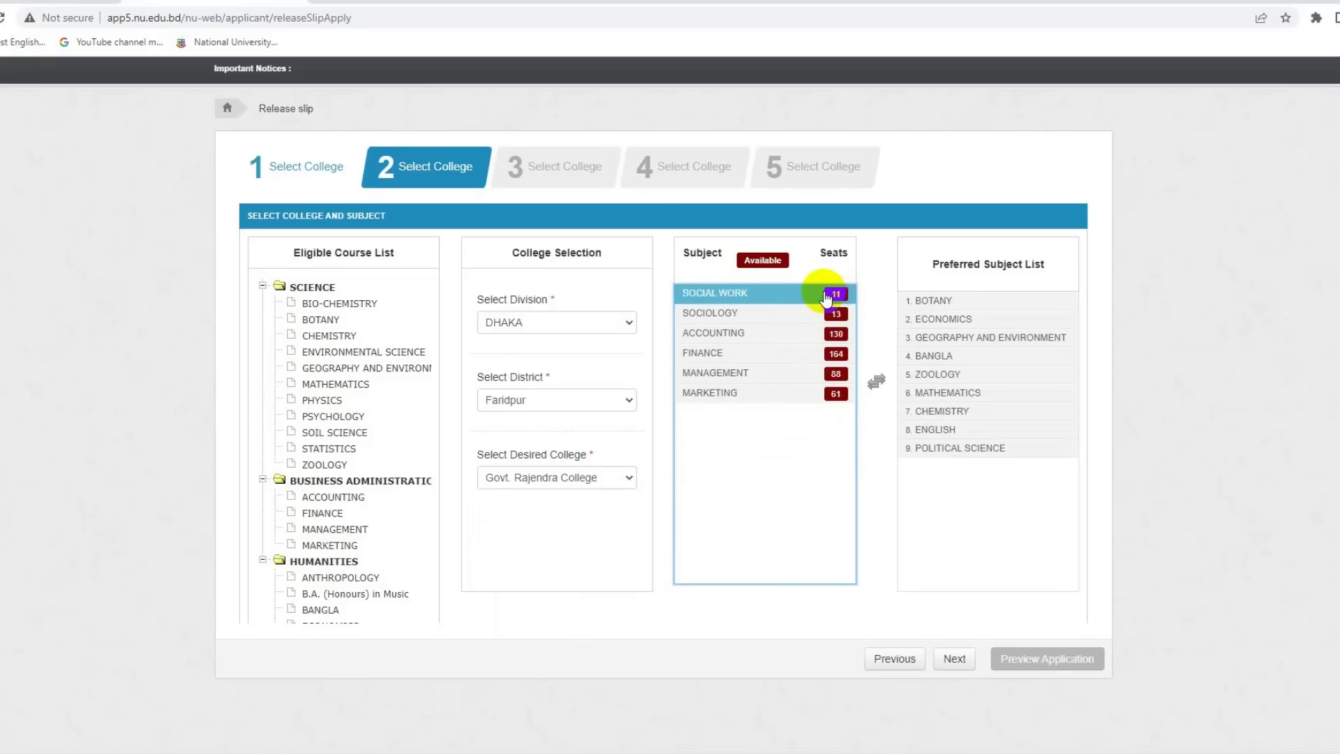
{"action": "left_click", "coordinate": [747, 299]}
{"action": "left_click", "coordinate": [747, 302]}
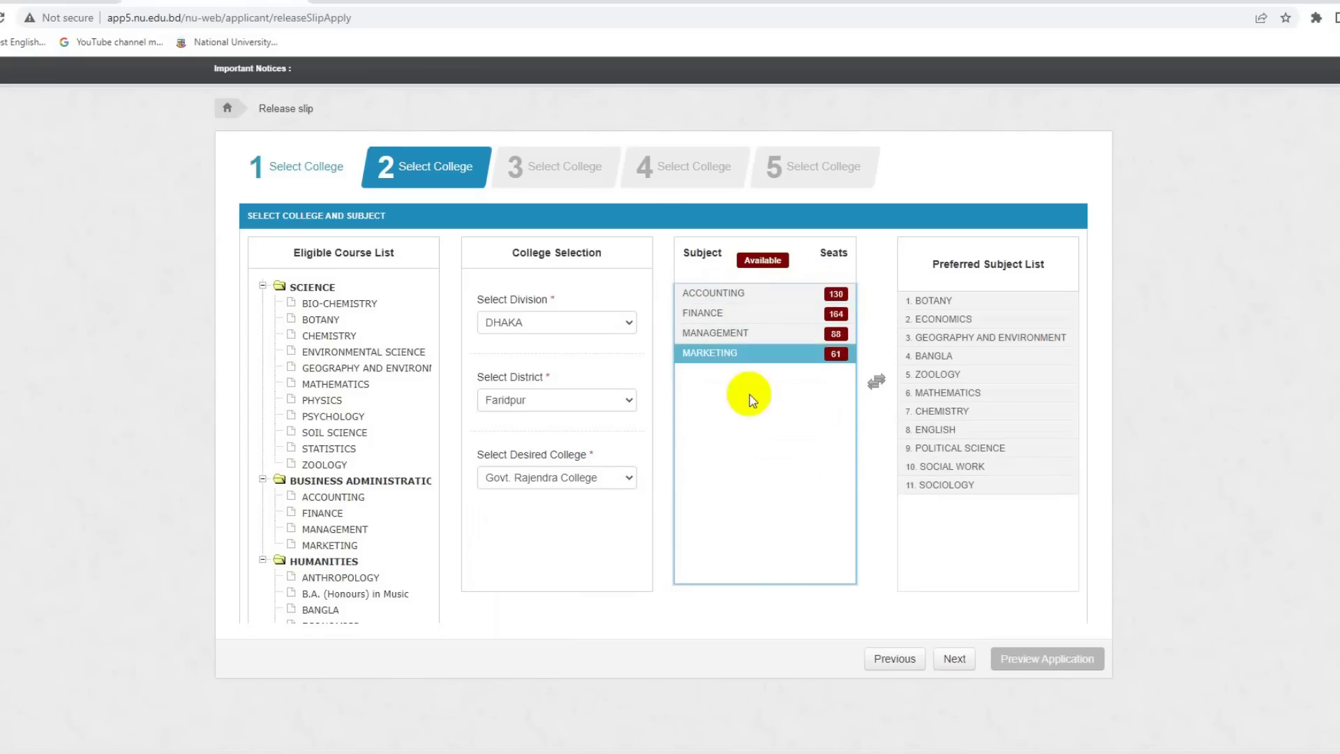
{"action": "left_click", "coordinate": [1036, 488]}
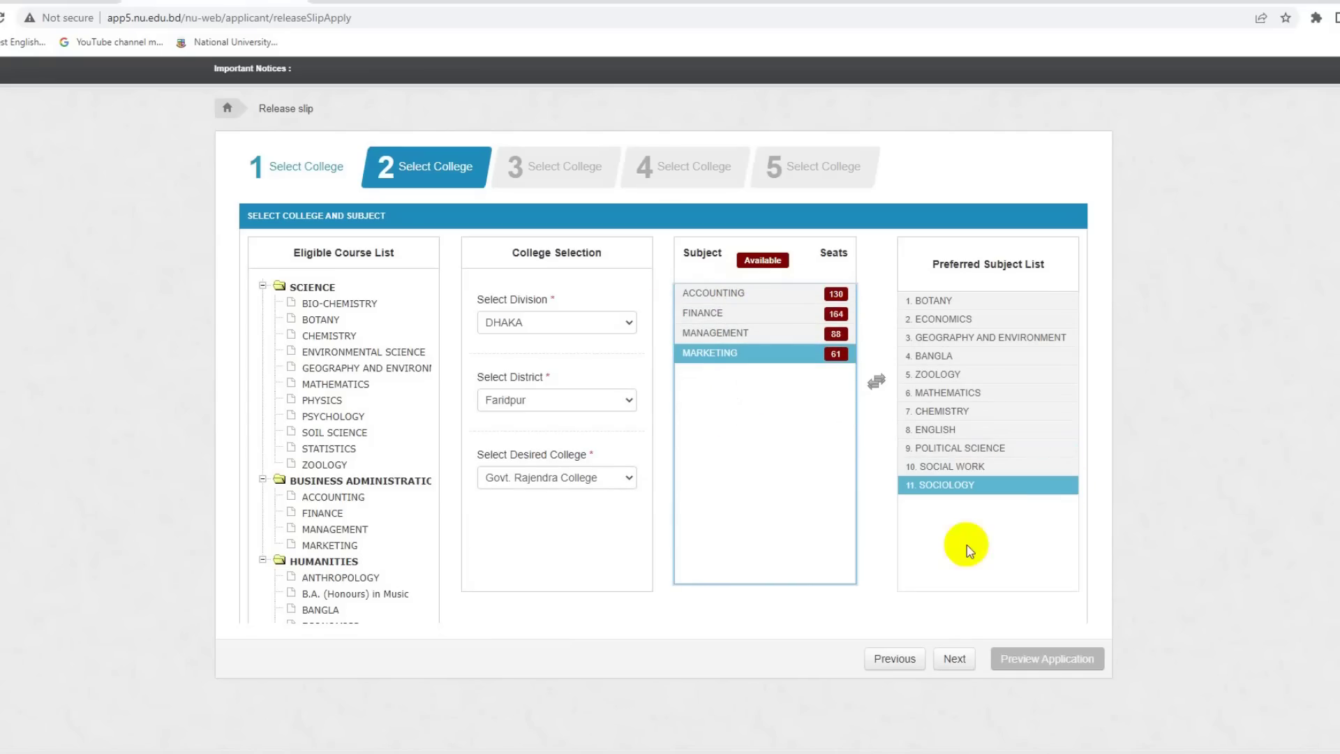
Step: Advance to the third college choice and set its division to DHAKA
{"action": "left_click", "coordinate": [953, 660]}
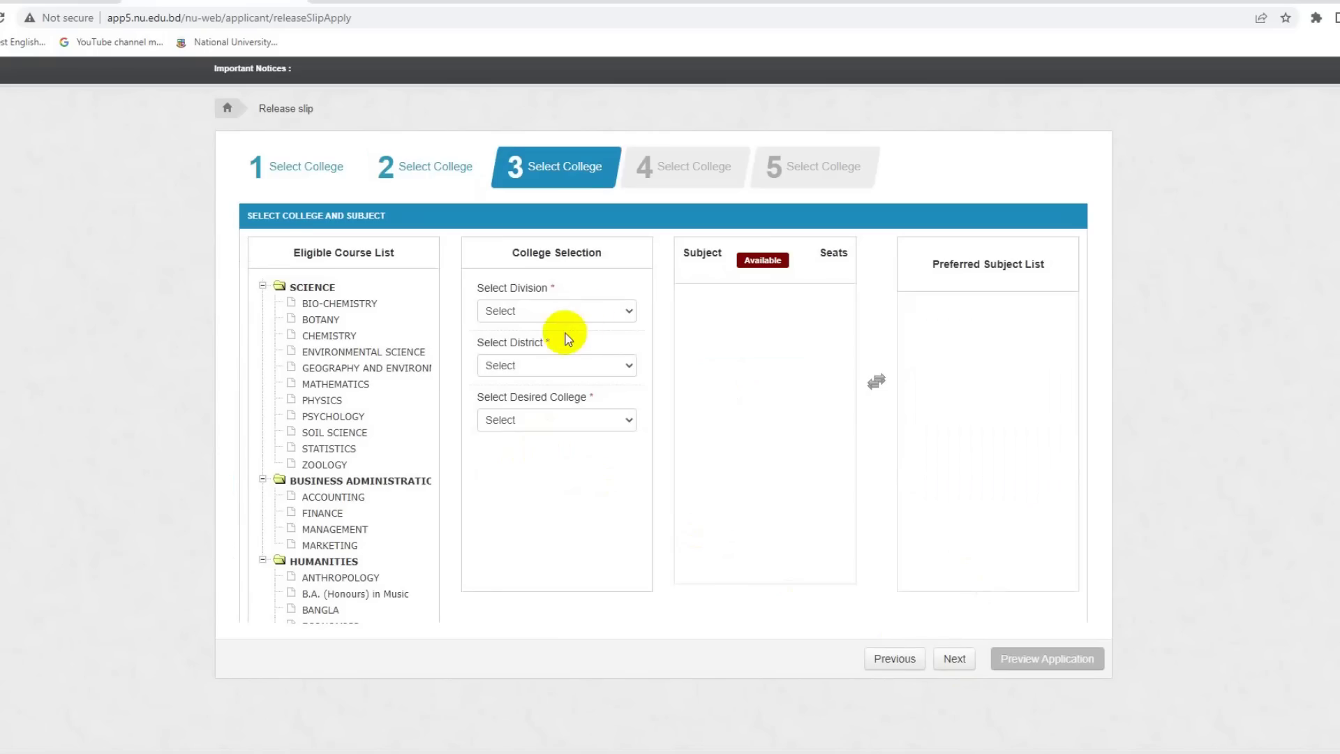
{"action": "left_click", "coordinate": [608, 312]}
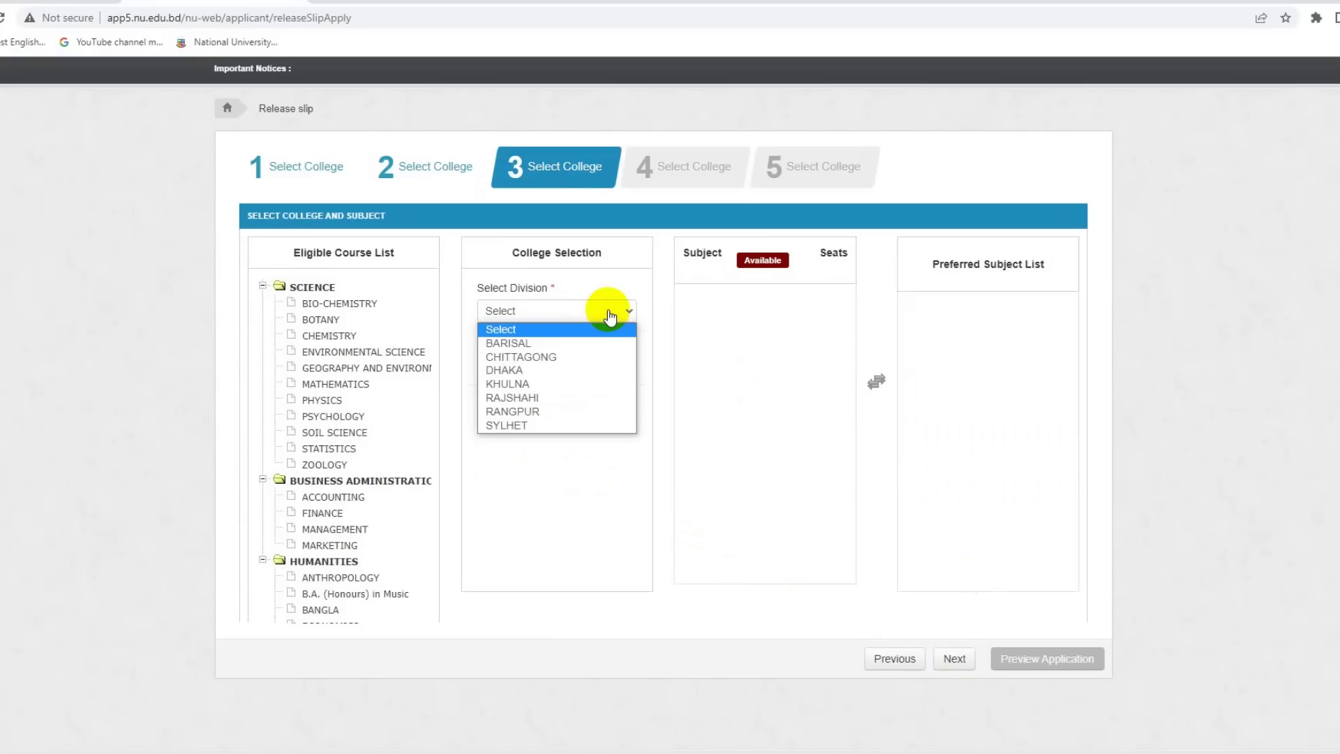
{"action": "left_click", "coordinate": [511, 372]}
Step: Choose Baliakandi College in the Rajbari district as the third college and review its available subjects through Management
{"action": "left_click", "coordinate": [561, 364]}
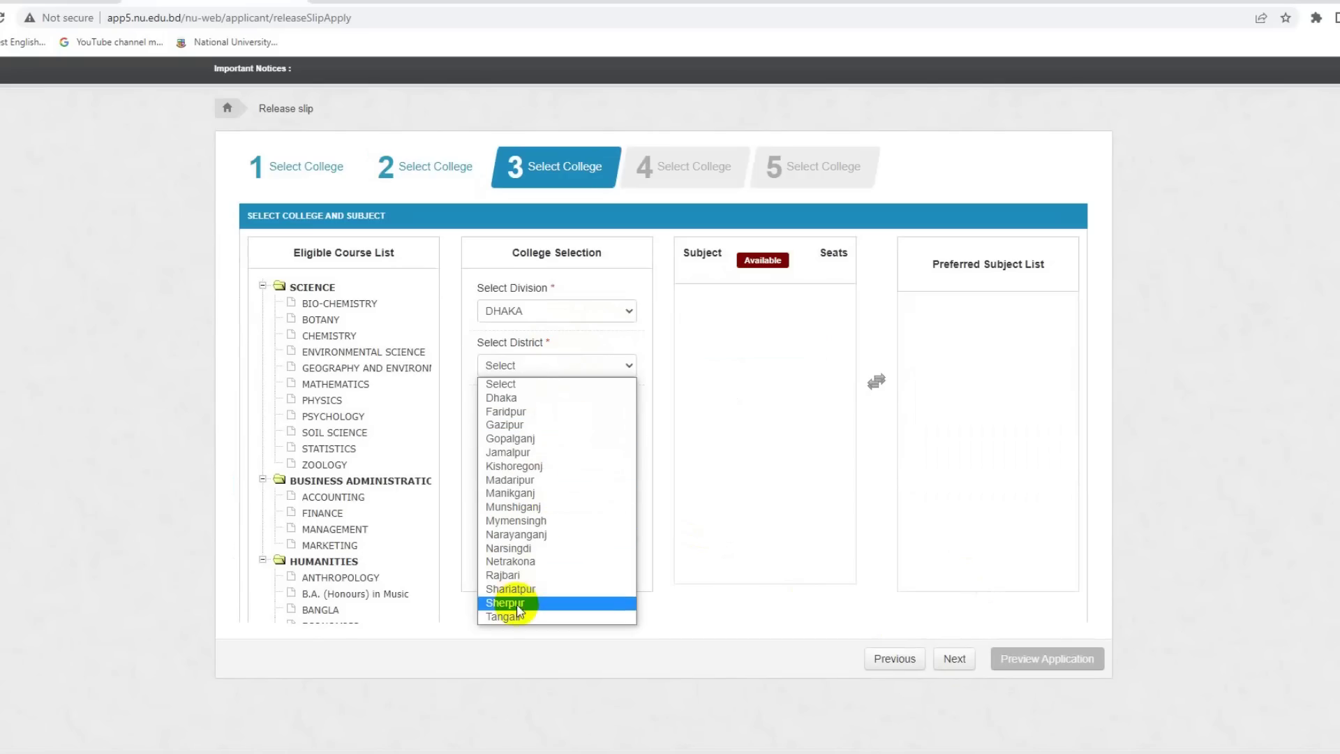
{"action": "left_click", "coordinate": [515, 577]}
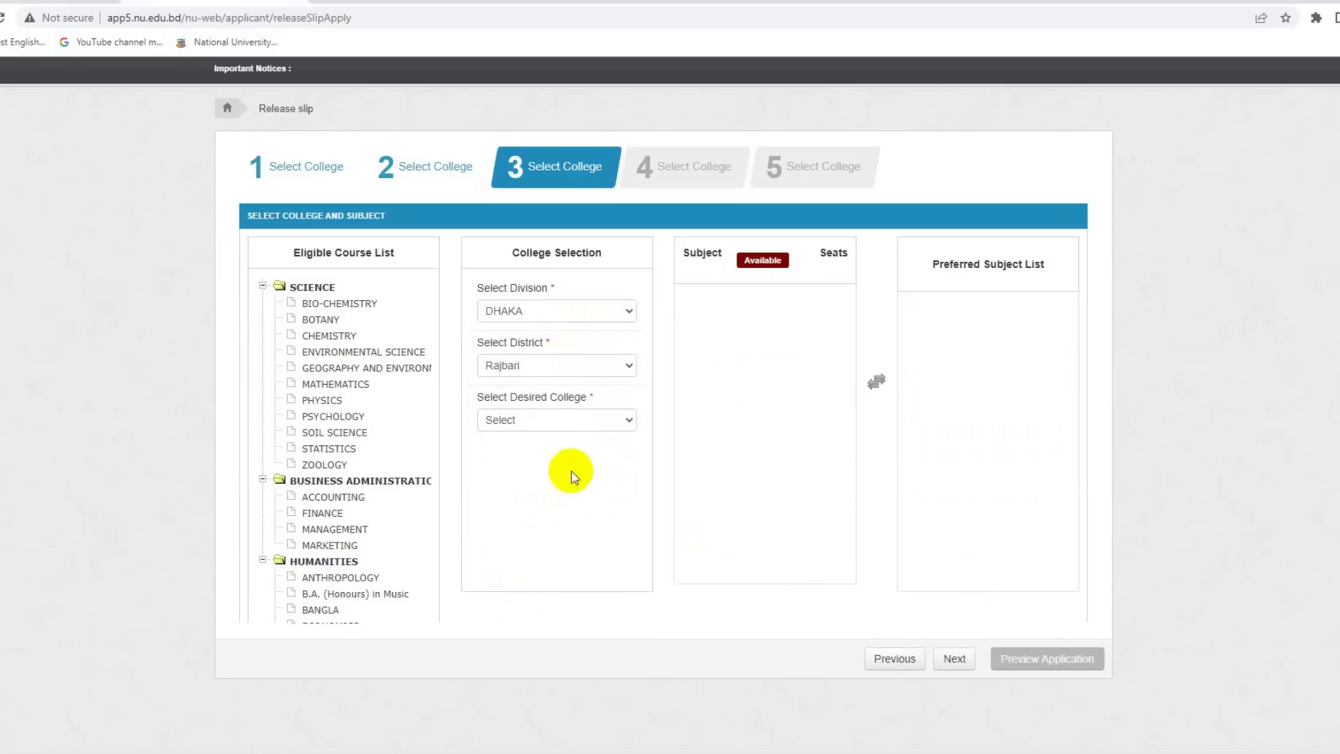
{"action": "left_click", "coordinate": [588, 422]}
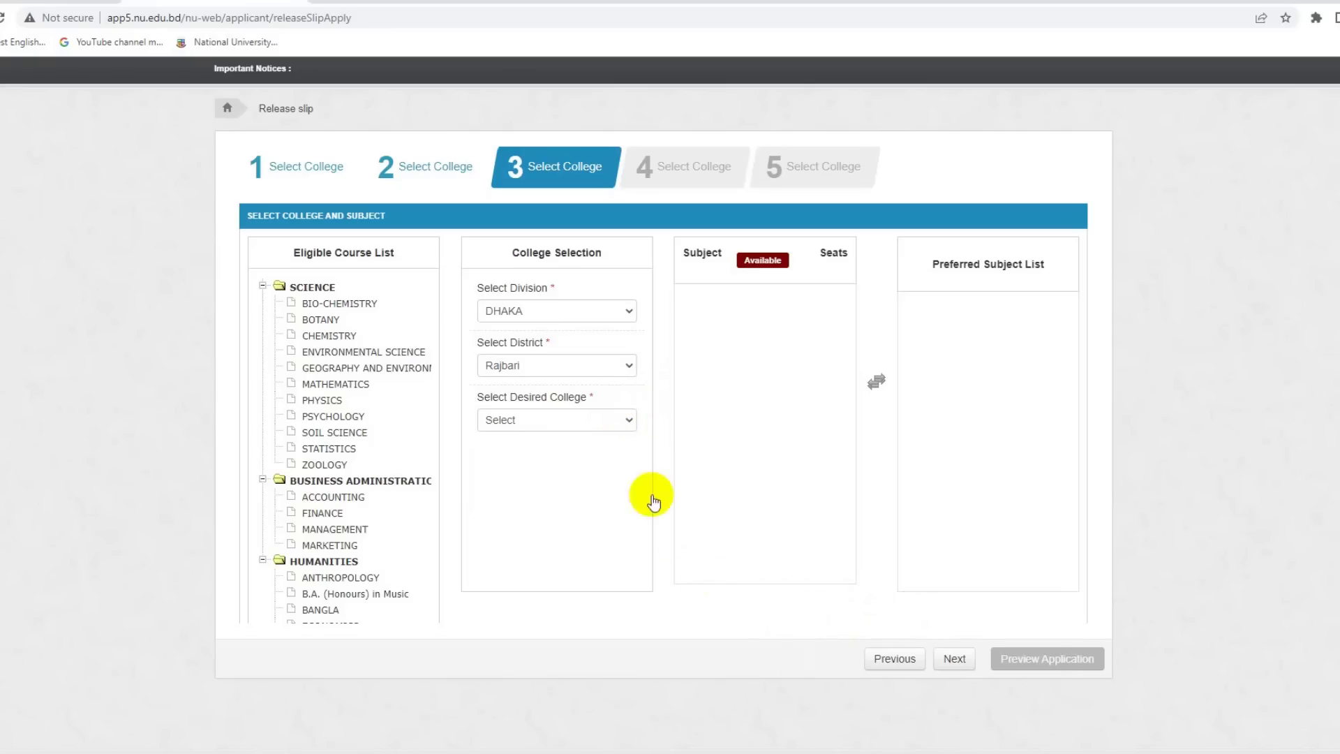
{"action": "key", "text": "Return"}
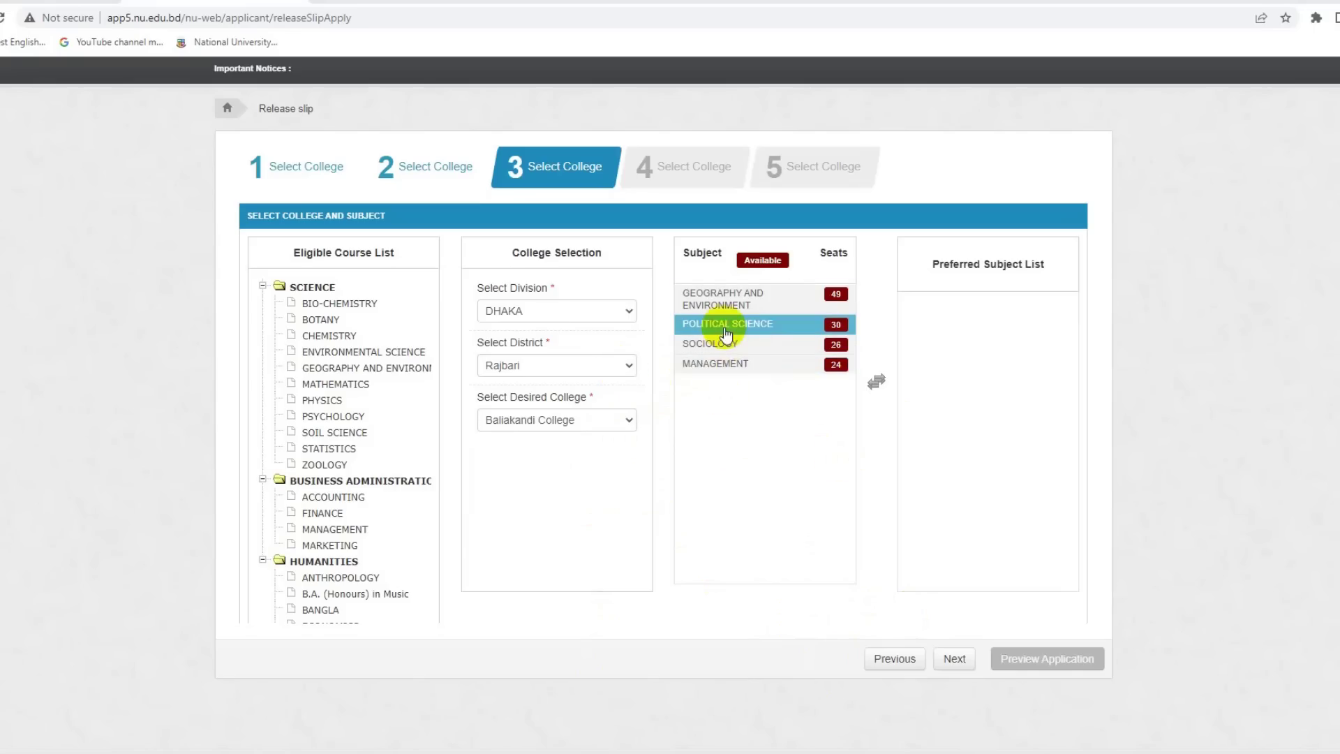
{"action": "left_click", "coordinate": [716, 364]}
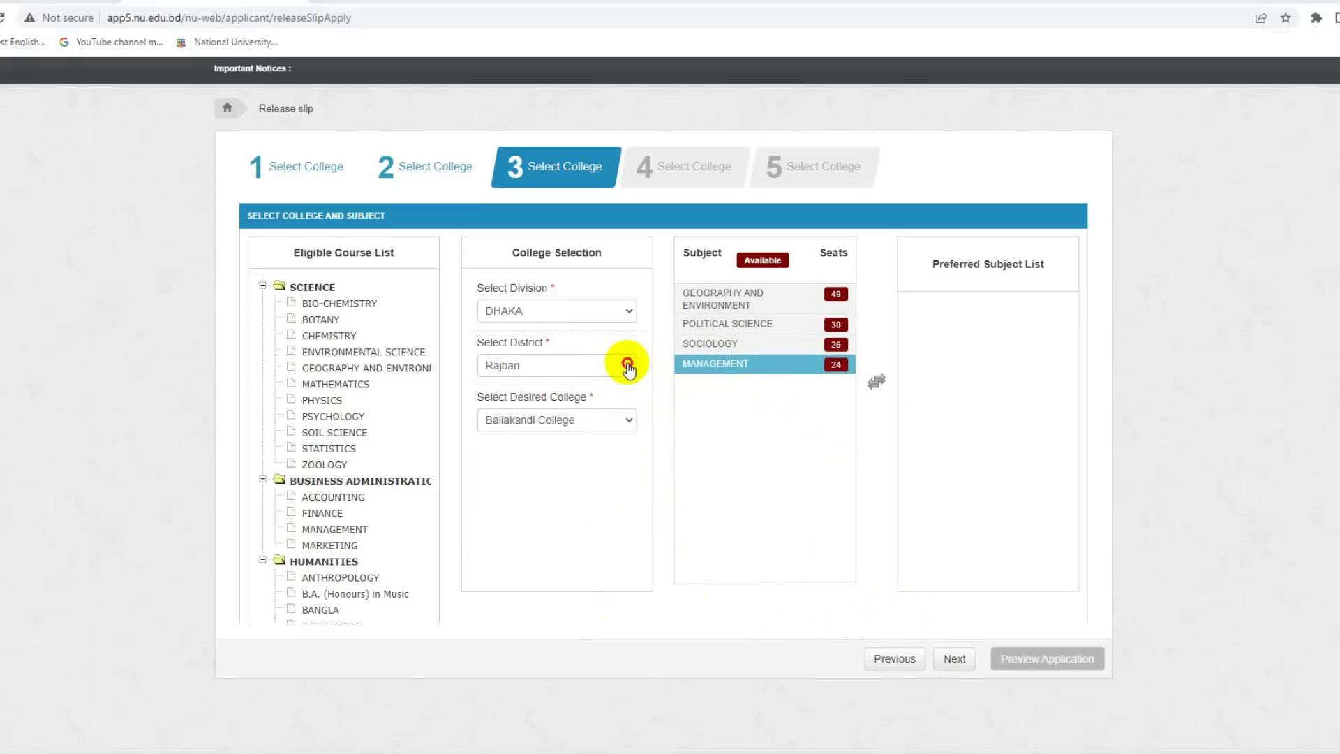
Step: Set the third college choice to the Narayanganj district and Govt. Tolaram College
{"action": "left_click", "coordinate": [627, 366]}
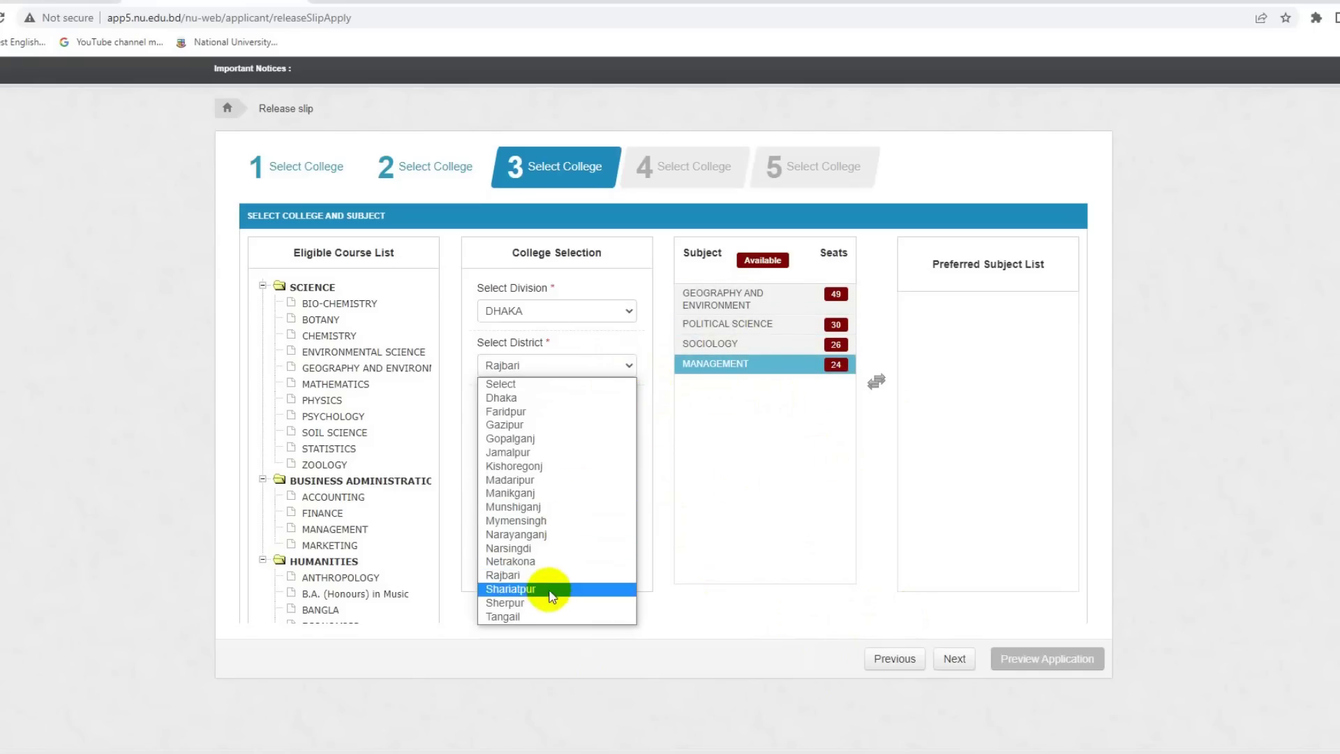
{"action": "left_click", "coordinate": [527, 534]}
{"action": "left_click", "coordinate": [586, 421]}
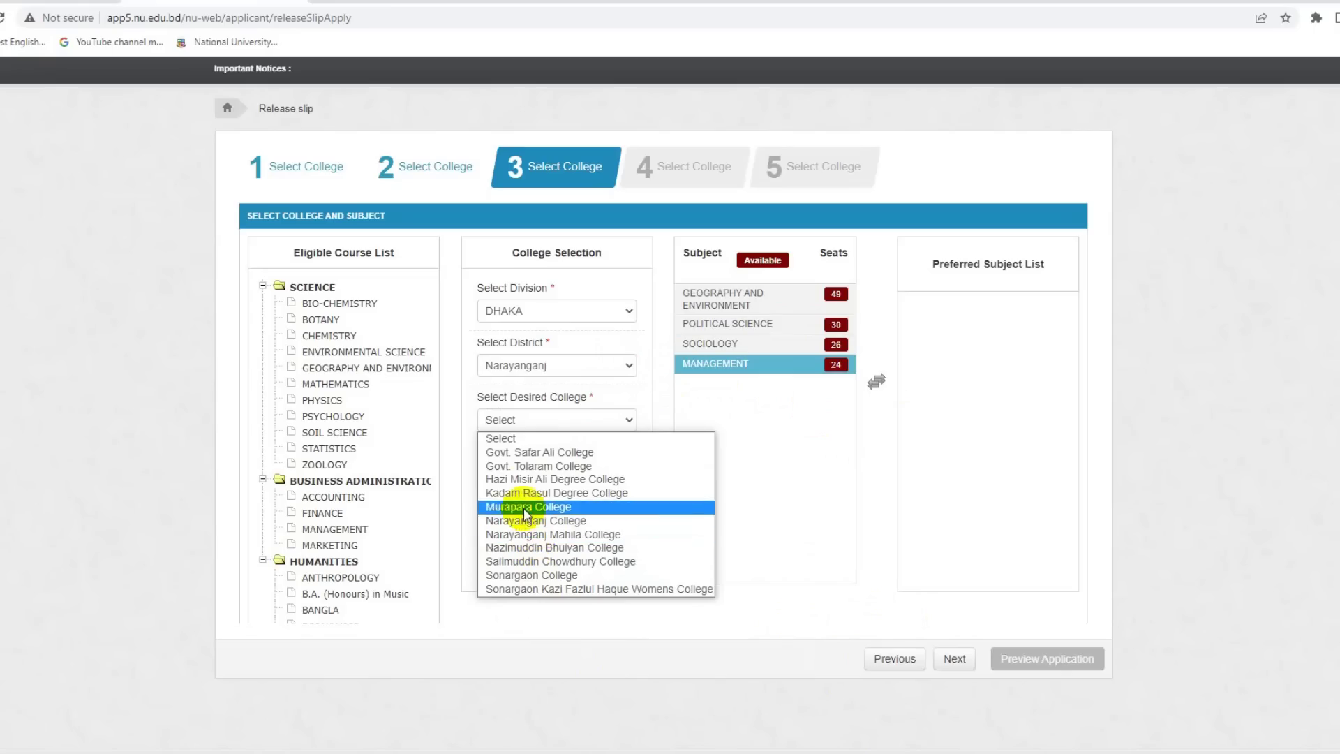
{"action": "left_click", "coordinate": [524, 473]}
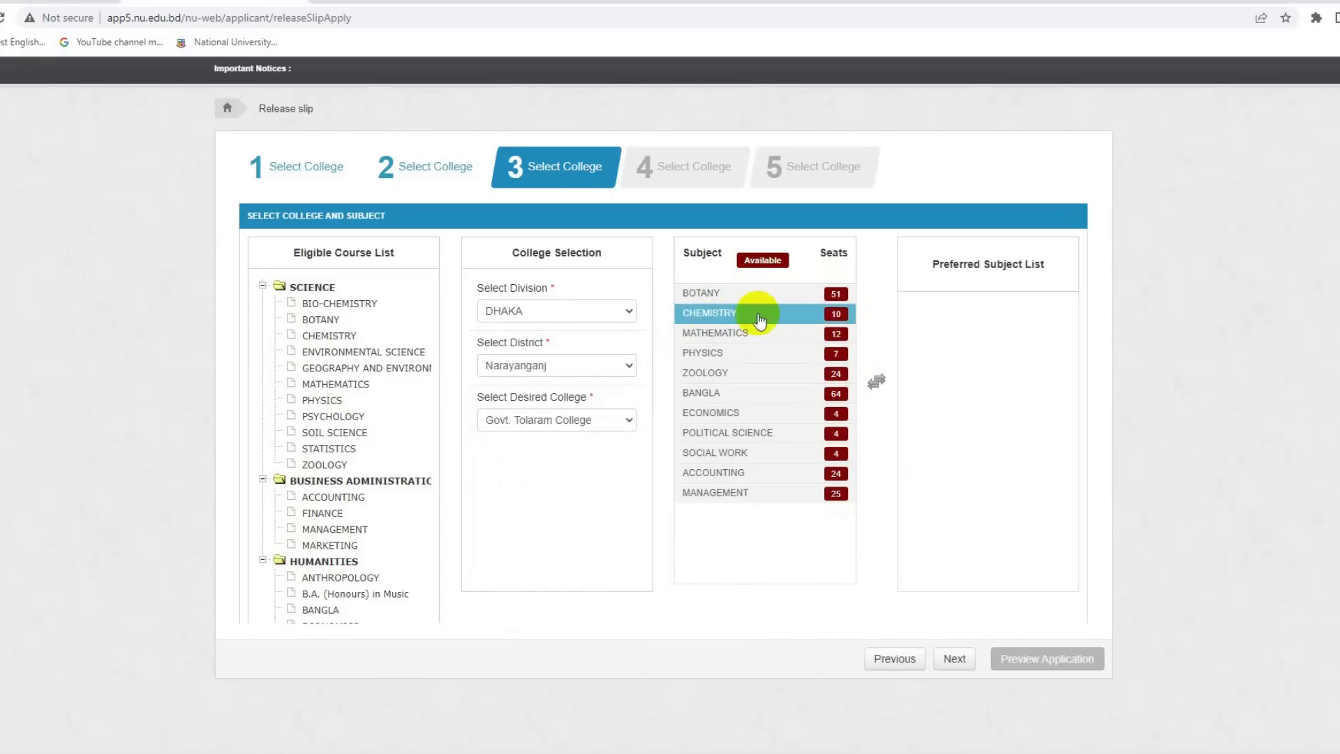
Step: Add Botany, Zoology, Bangla, Chemistry, Mathematics and Physics, in that order, to the preferred subjects for Govt. Tolaram College
{"action": "left_click", "coordinate": [843, 298]}
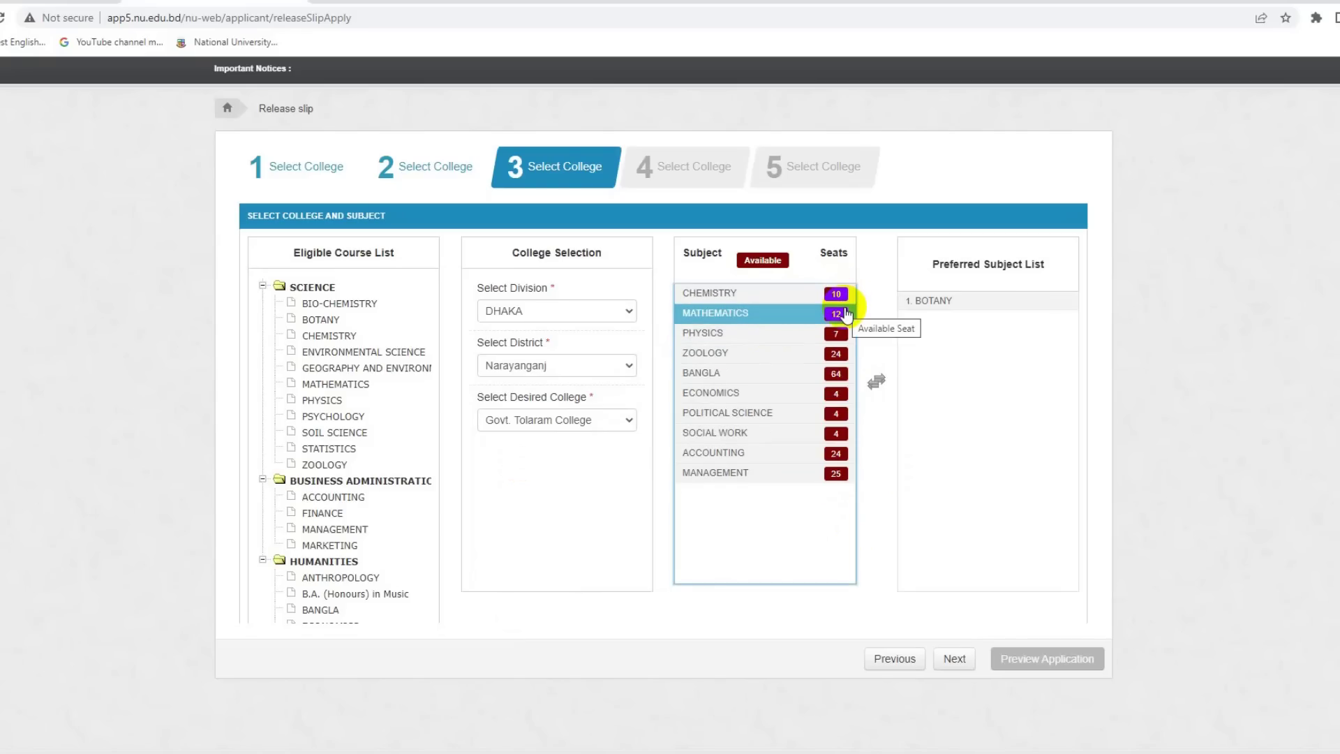
{"action": "left_click", "coordinate": [846, 353]}
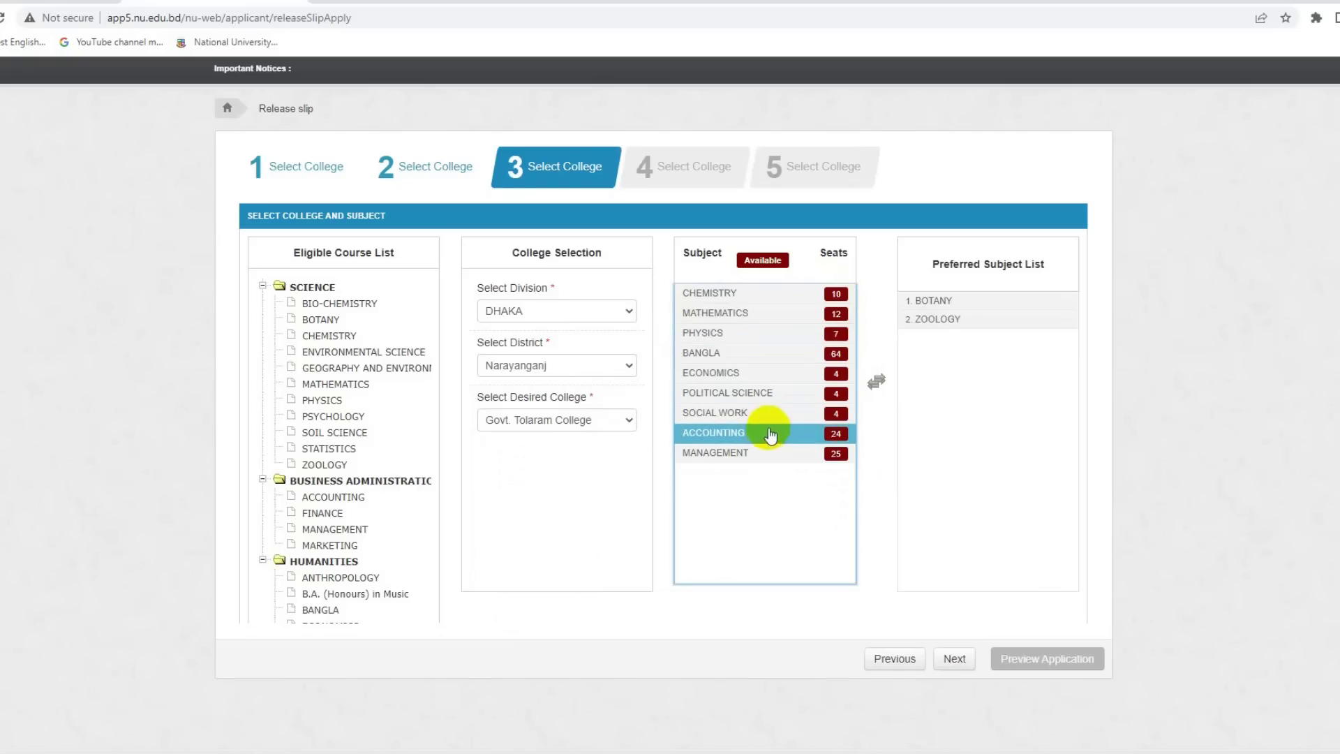
{"action": "left_click", "coordinate": [838, 359]}
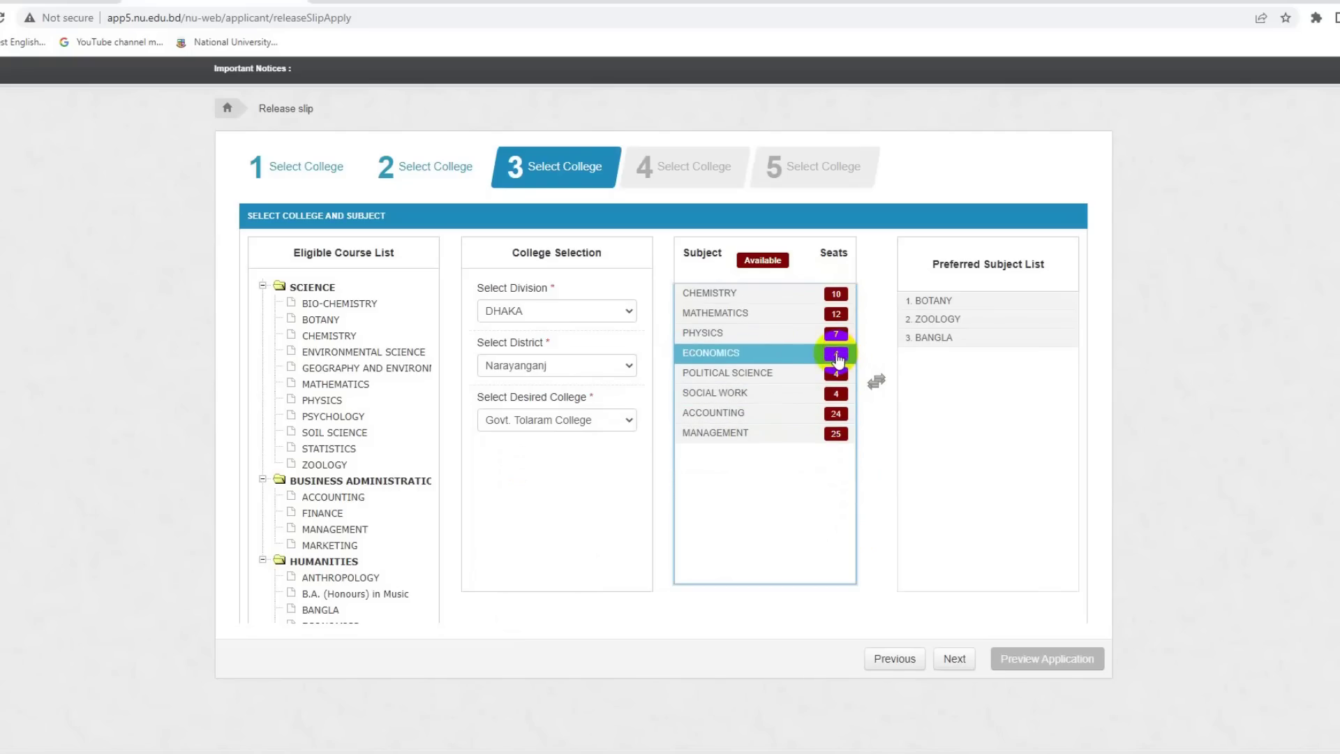
{"action": "left_click", "coordinate": [837, 305]}
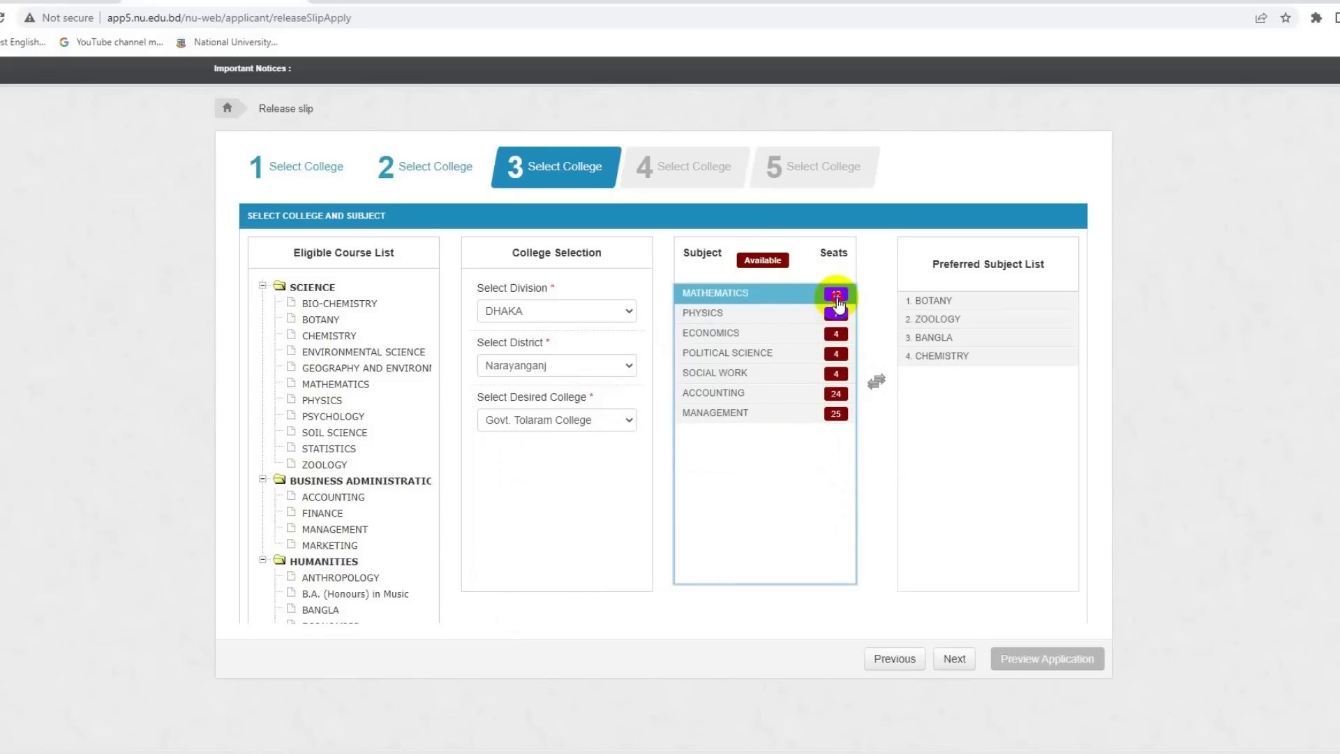
{"action": "left_click", "coordinate": [838, 305]}
{"action": "left_click", "coordinate": [838, 305]}
Step: Move Bangla below Physics in the preferred subject ranking by removing it and adding it again
{"action": "left_click", "coordinate": [1006, 337]}
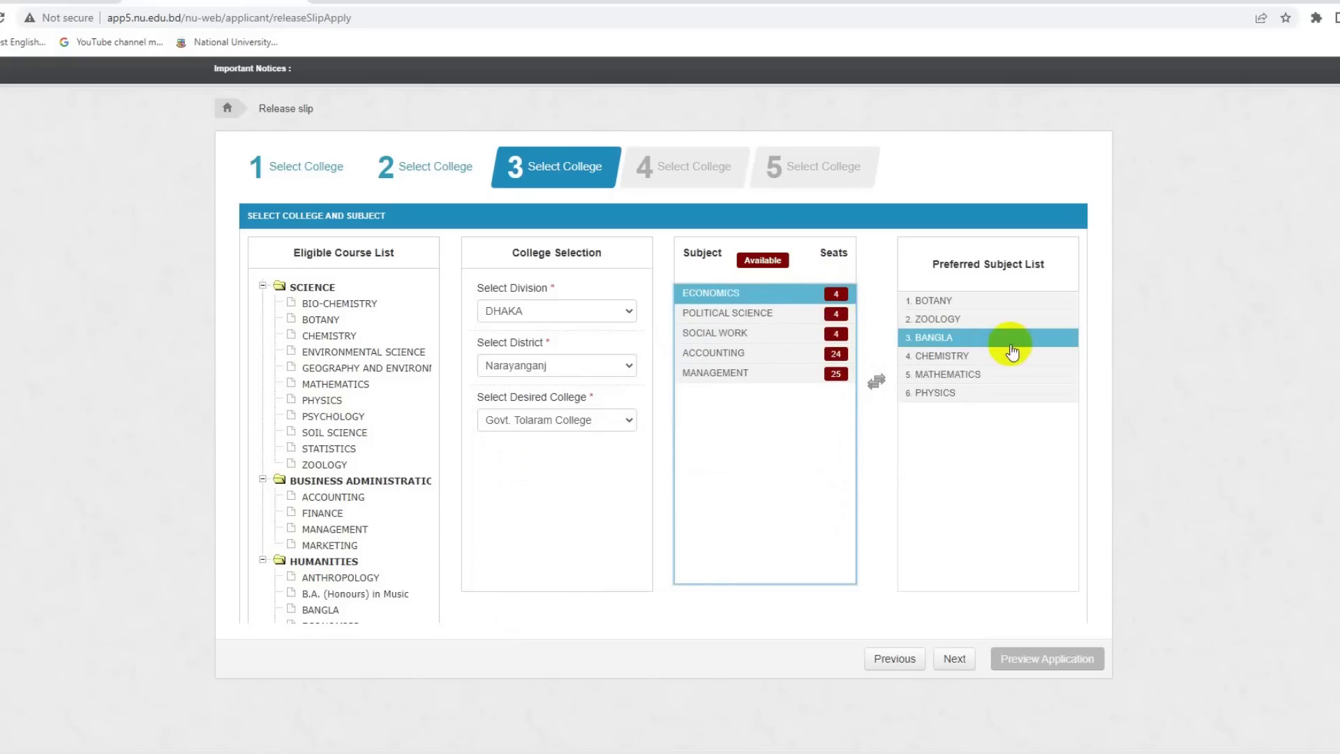
{"action": "double_click", "coordinate": [1006, 337]}
{"action": "left_click", "coordinate": [786, 293]}
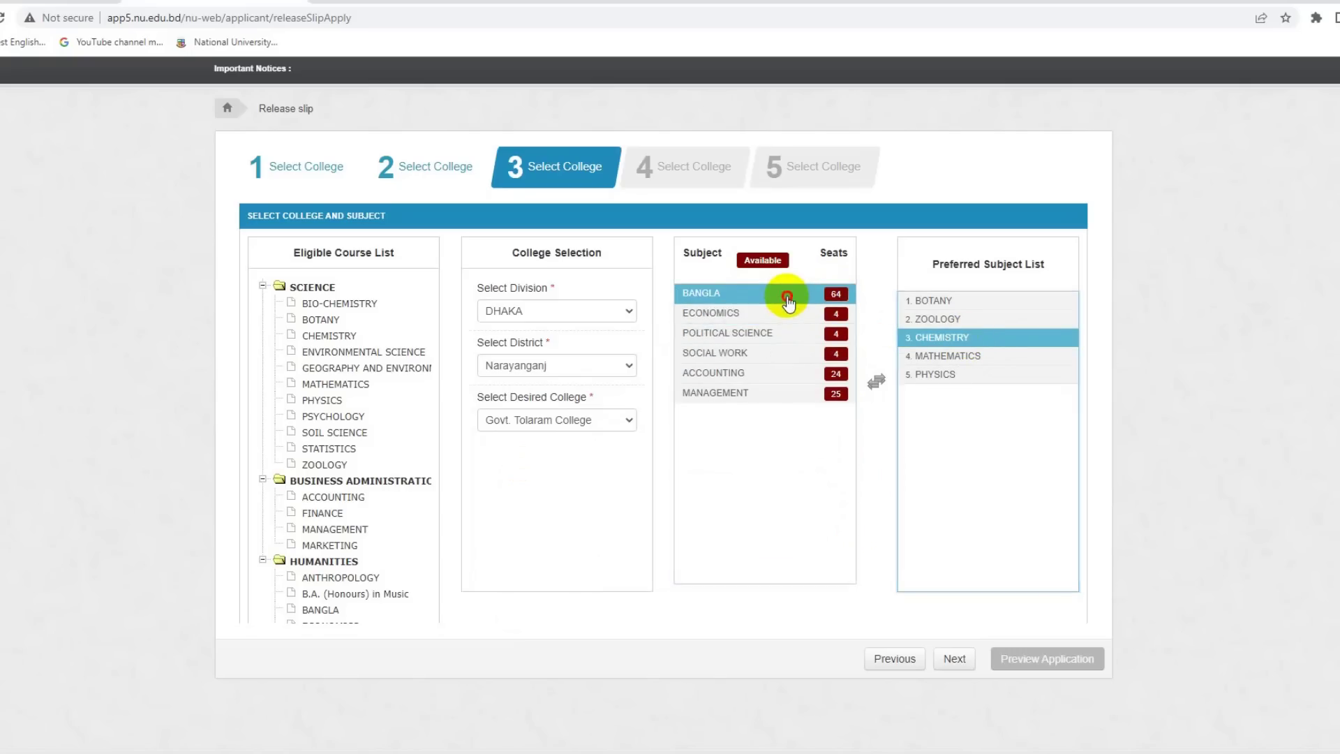
{"action": "double_click", "coordinate": [788, 295]}
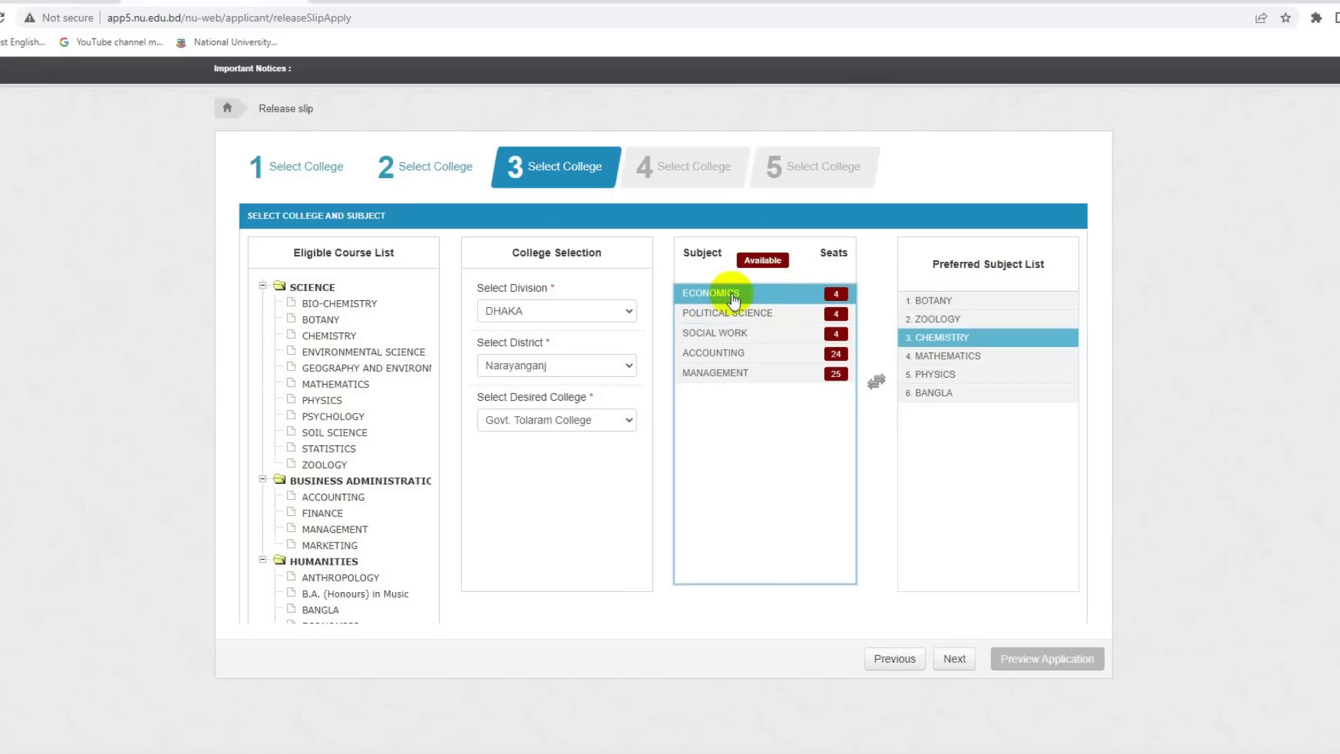
Step: Add Economics, Political Science and Social Work, in that order, to the end of the preferred subjects
{"action": "double_click", "coordinate": [775, 300]}
{"action": "double_click", "coordinate": [775, 300]}
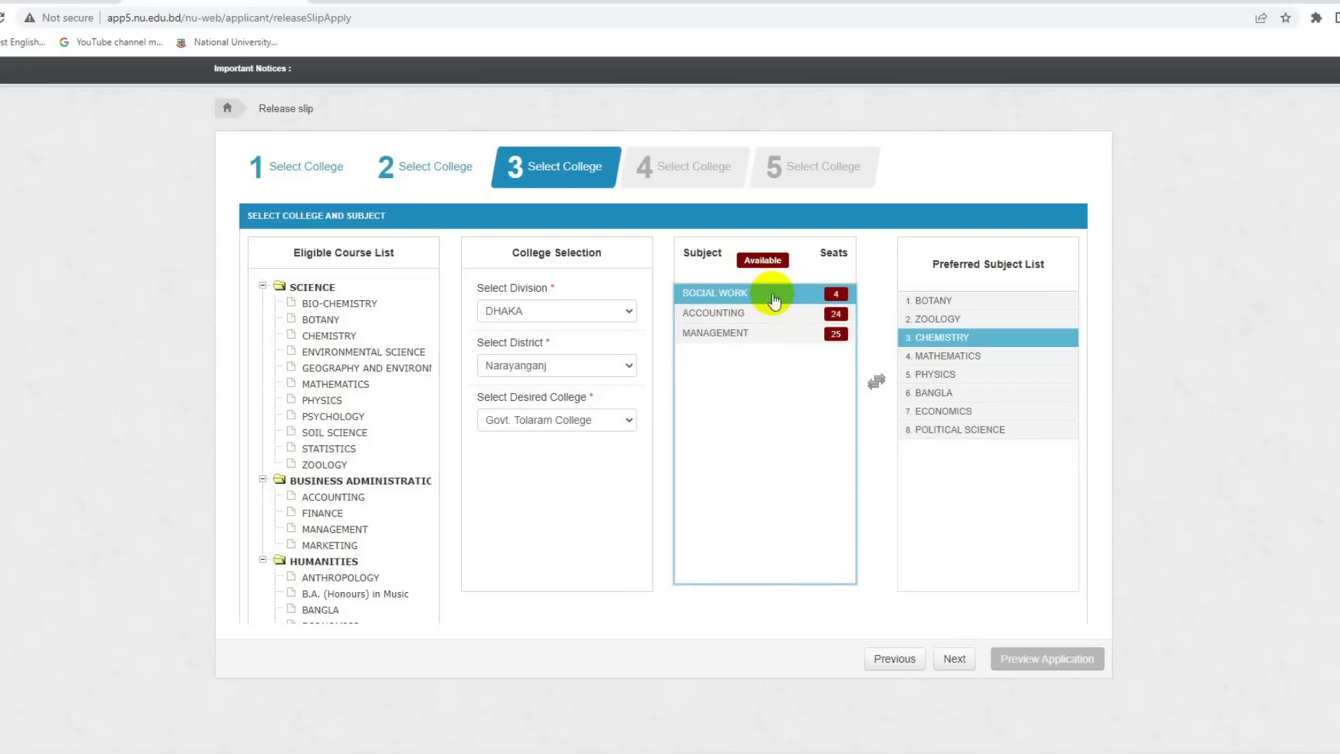
{"action": "double_click", "coordinate": [774, 300]}
Step: Remove Social Work from the preferred subjects of the third college choice
{"action": "left_click", "coordinate": [929, 681]}
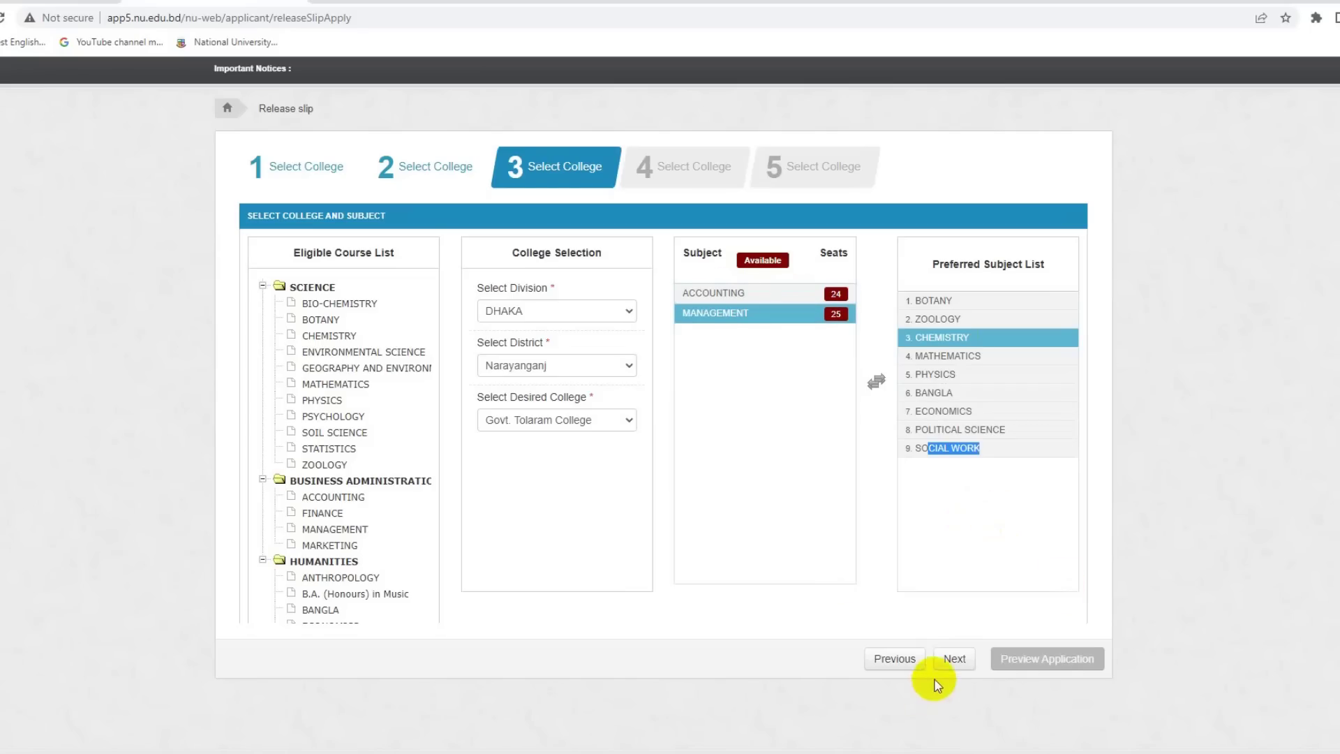
{"action": "left_click", "coordinate": [962, 500]}
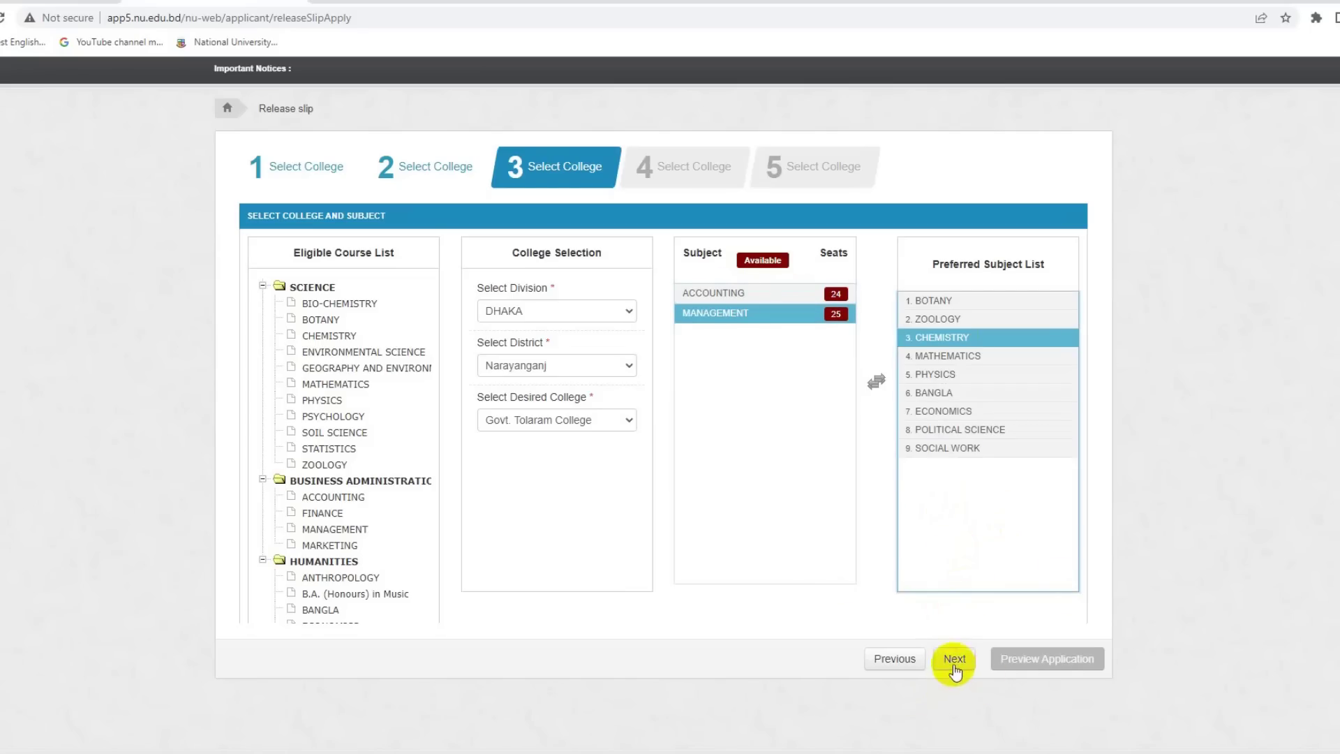
{"action": "double_click", "coordinate": [949, 448]}
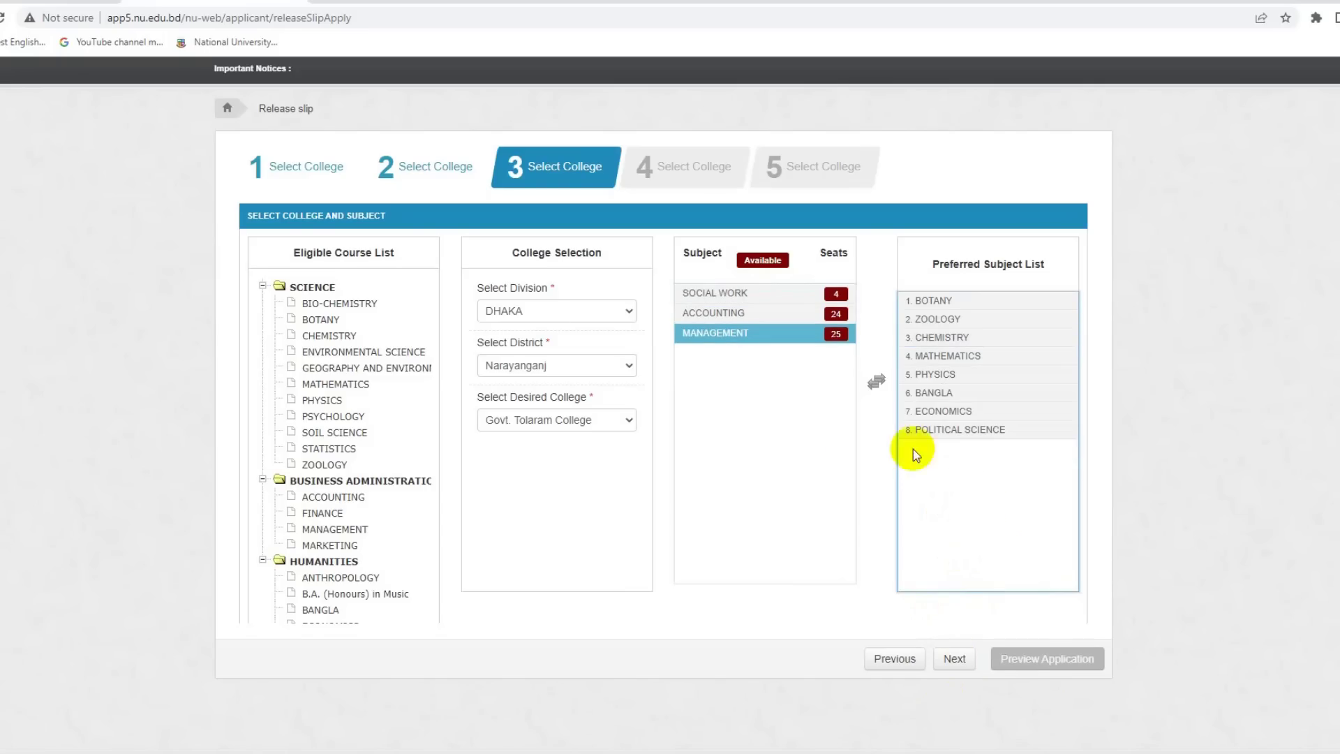
Step: Advance to the fourth college choice and select Tejgaon College in the Dhaka district of the DHAKA division
{"action": "left_click", "coordinate": [955, 660]}
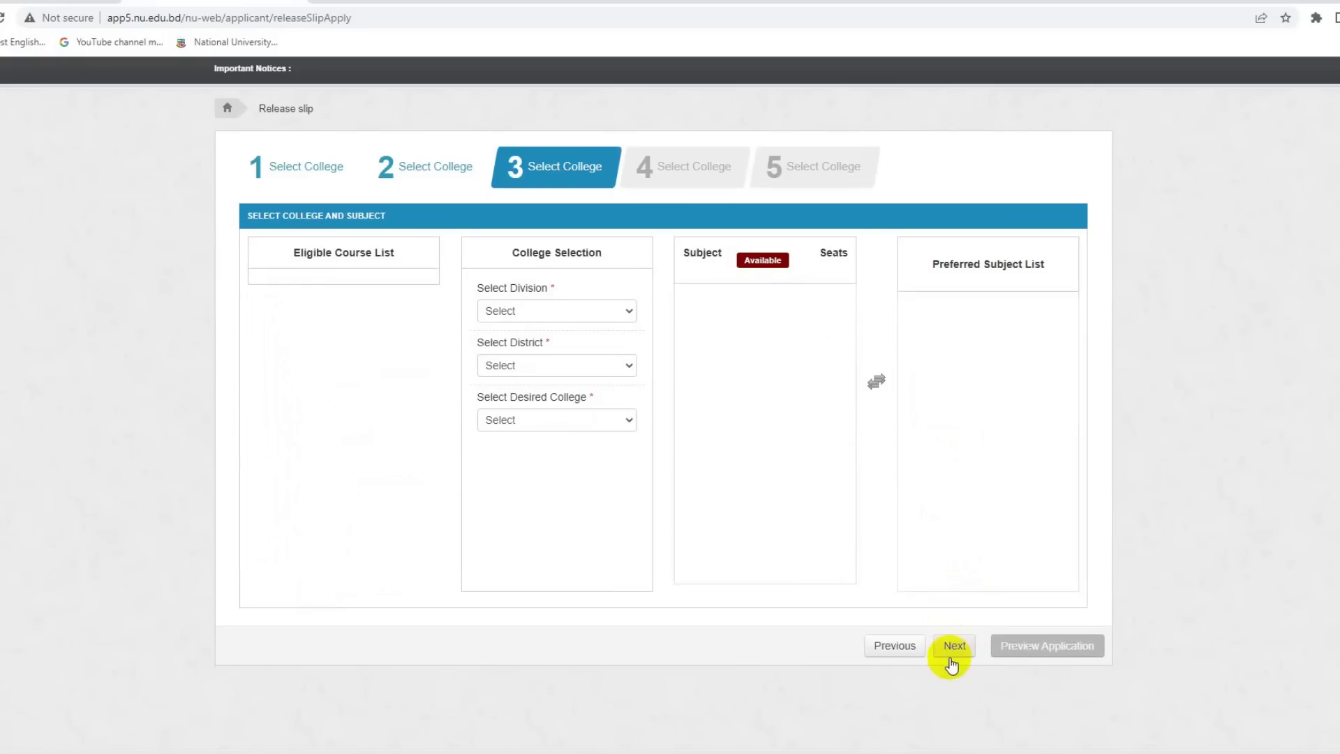
{"action": "left_click", "coordinate": [556, 420]}
{"action": "scroll", "coordinate": [660, 564], "scroll_direction": "down", "scroll_amount": 3}
{"action": "scroll", "coordinate": [660, 564], "scroll_direction": "down", "scroll_amount": 5}
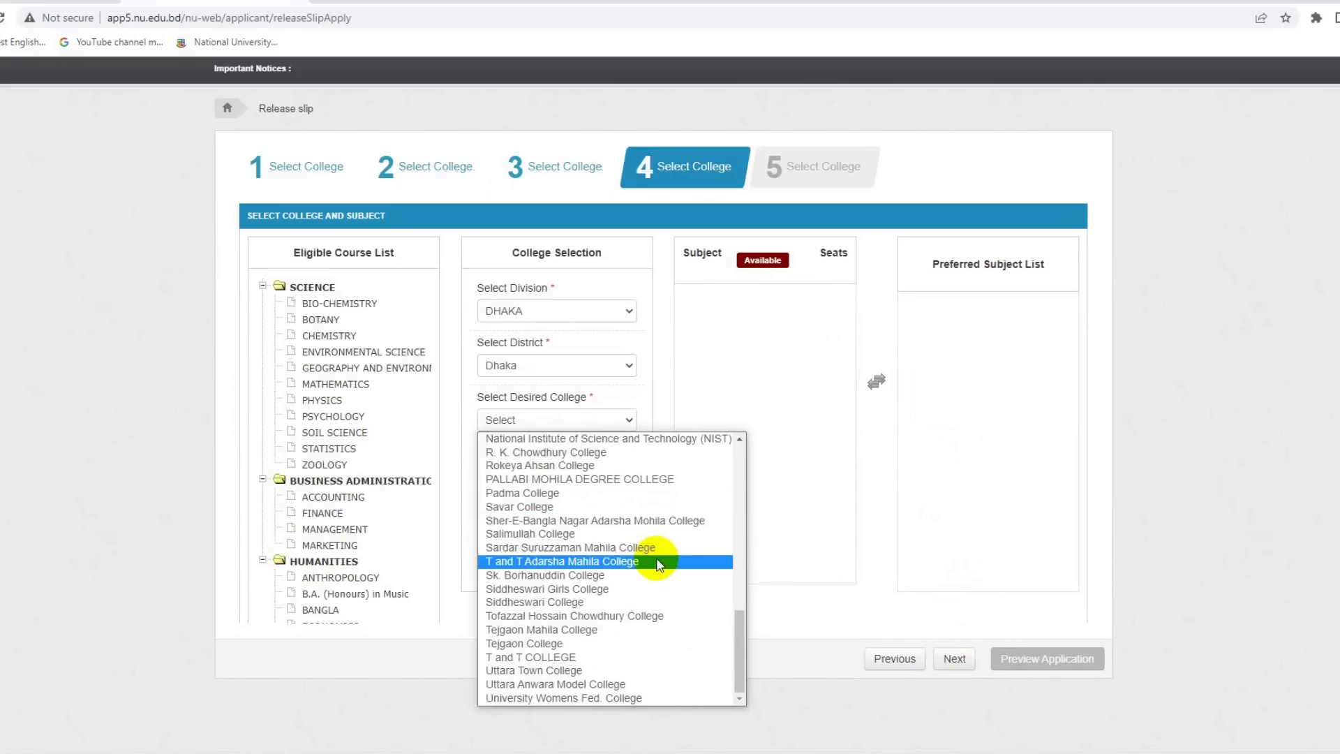
{"action": "left_click", "coordinate": [515, 643]}
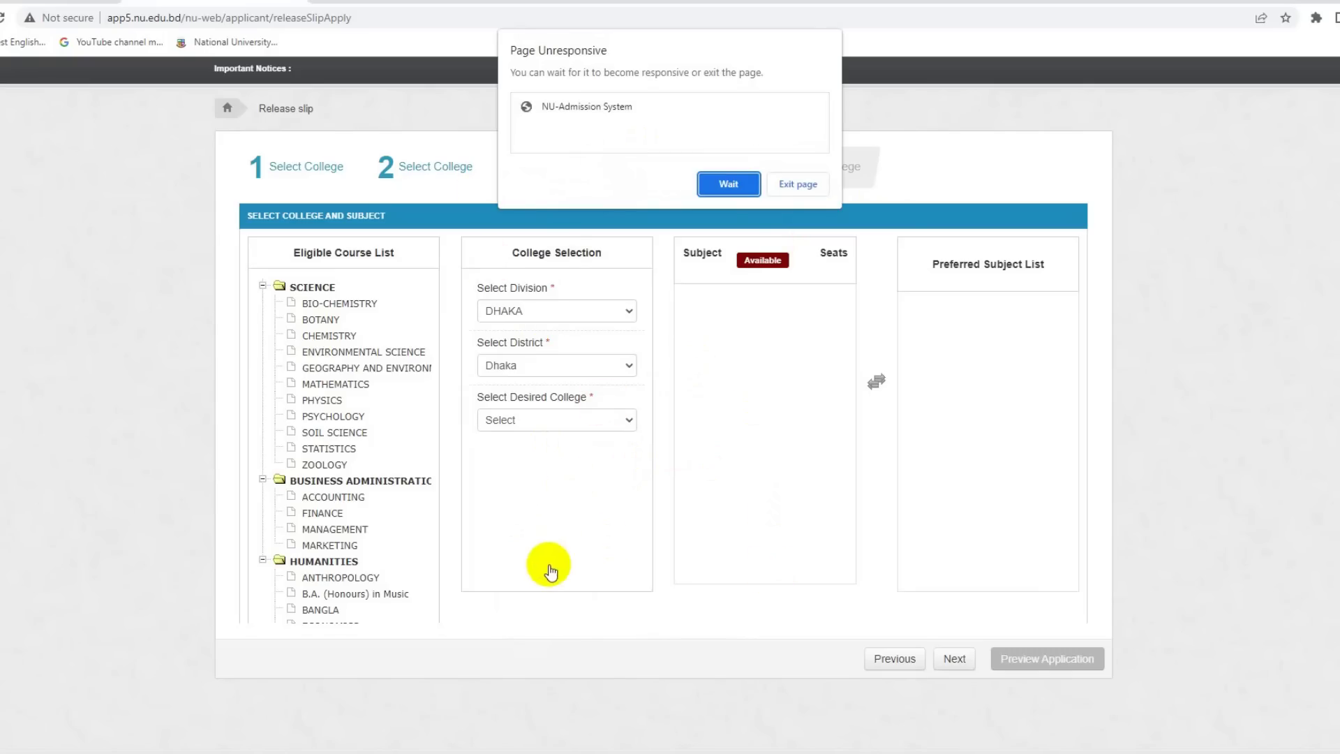
Step: Check the seats per subject at Tejgaon College and add Botany, Mathematics and Physics, in that order, to the preferred subjects
{"action": "left_click", "coordinate": [831, 383]}
{"action": "left_click", "coordinate": [838, 357]}
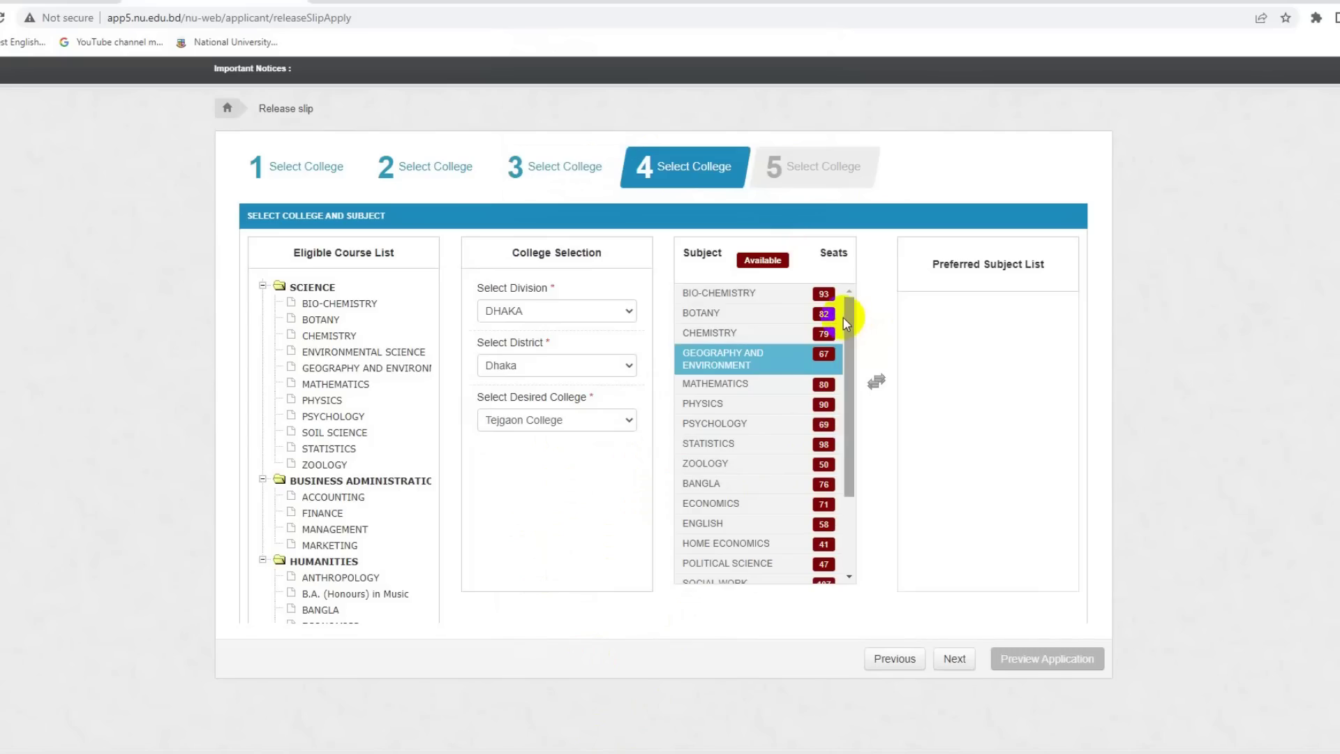
{"action": "mouse_move", "coordinate": [847, 314]}
{"action": "left_mouse_down"}
{"action": "mouse_move", "coordinate": [861, 427]}
{"action": "mouse_move", "coordinate": [855, 297]}
{"action": "left_mouse_up"}
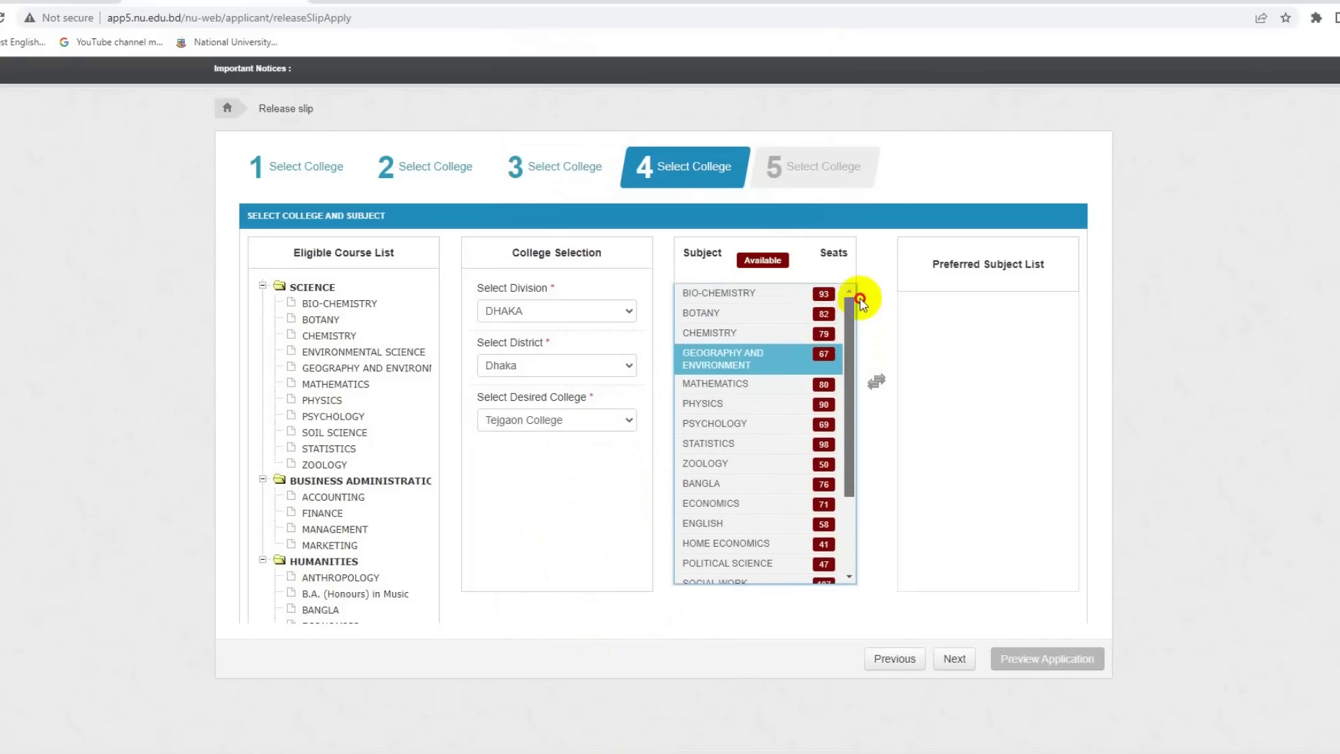
{"action": "left_click", "coordinate": [791, 404]}
{"action": "left_click", "coordinate": [712, 330]}
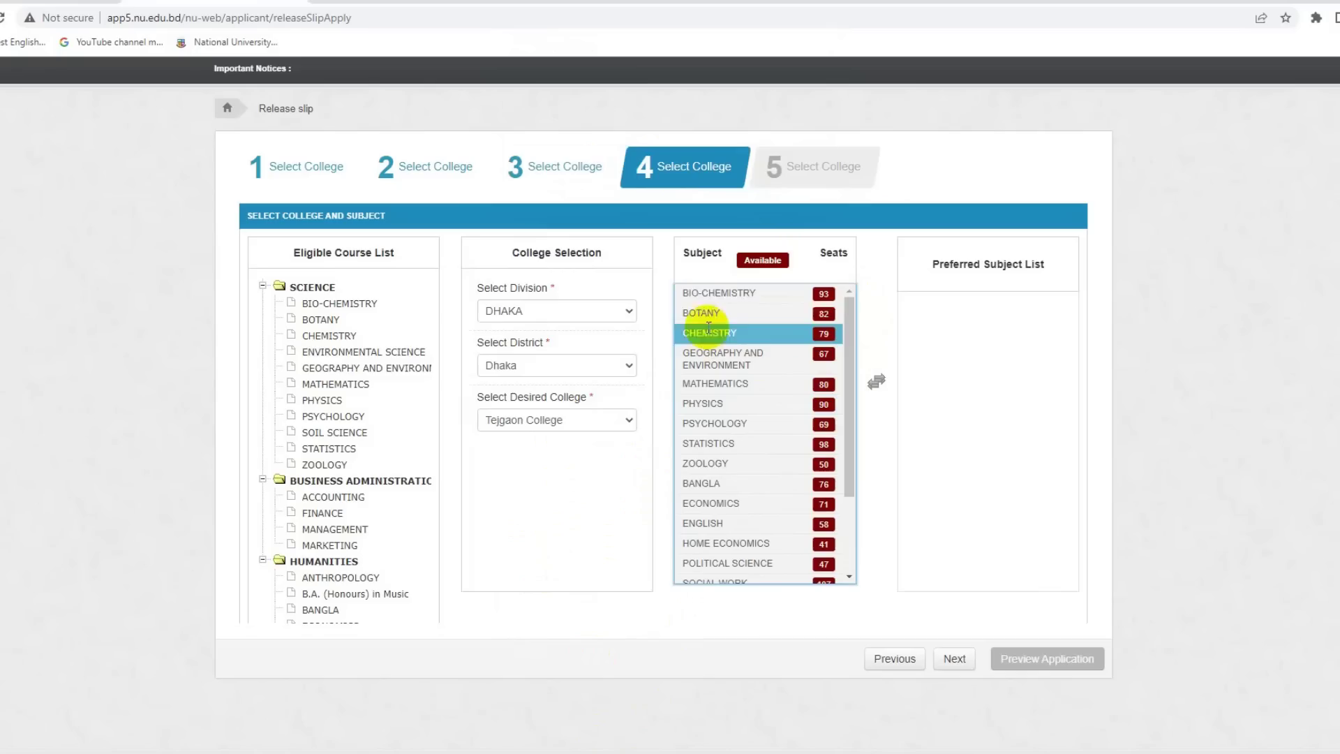
{"action": "left_click", "coordinate": [814, 311]}
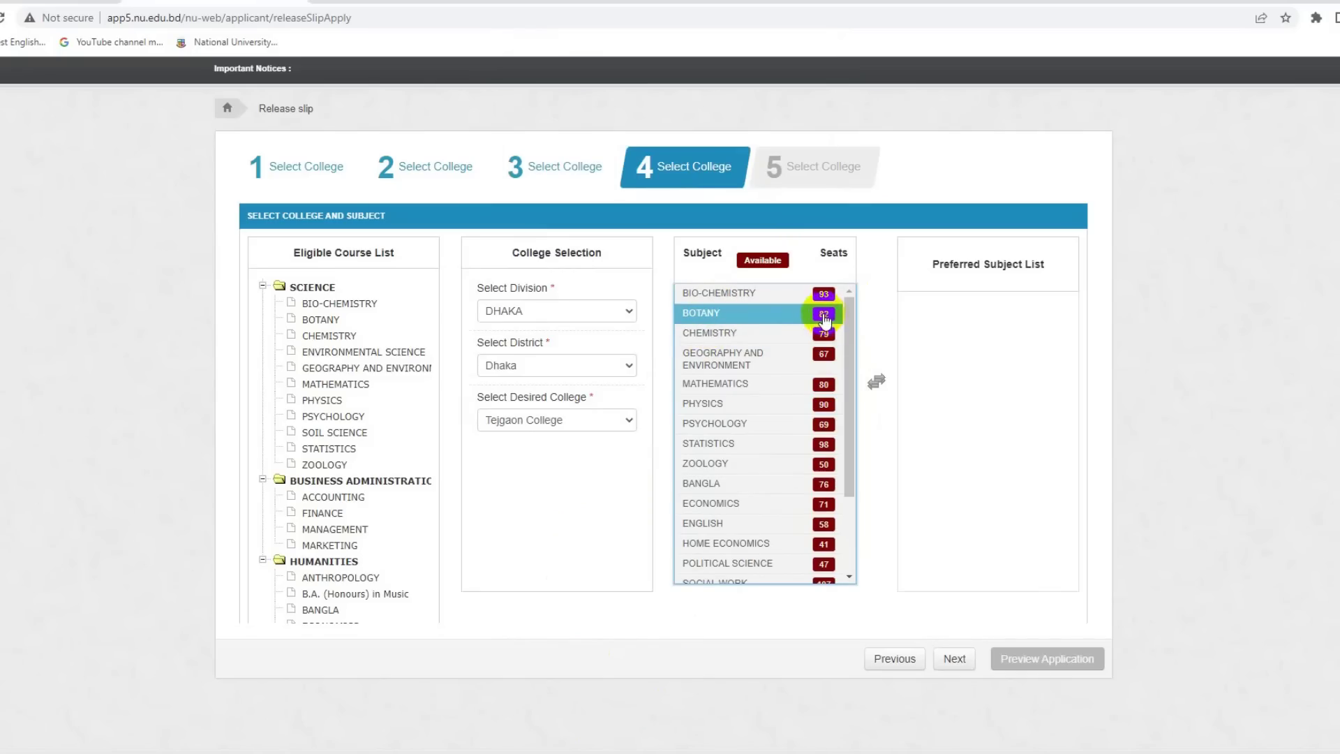
{"action": "double_click", "coordinate": [789, 316]}
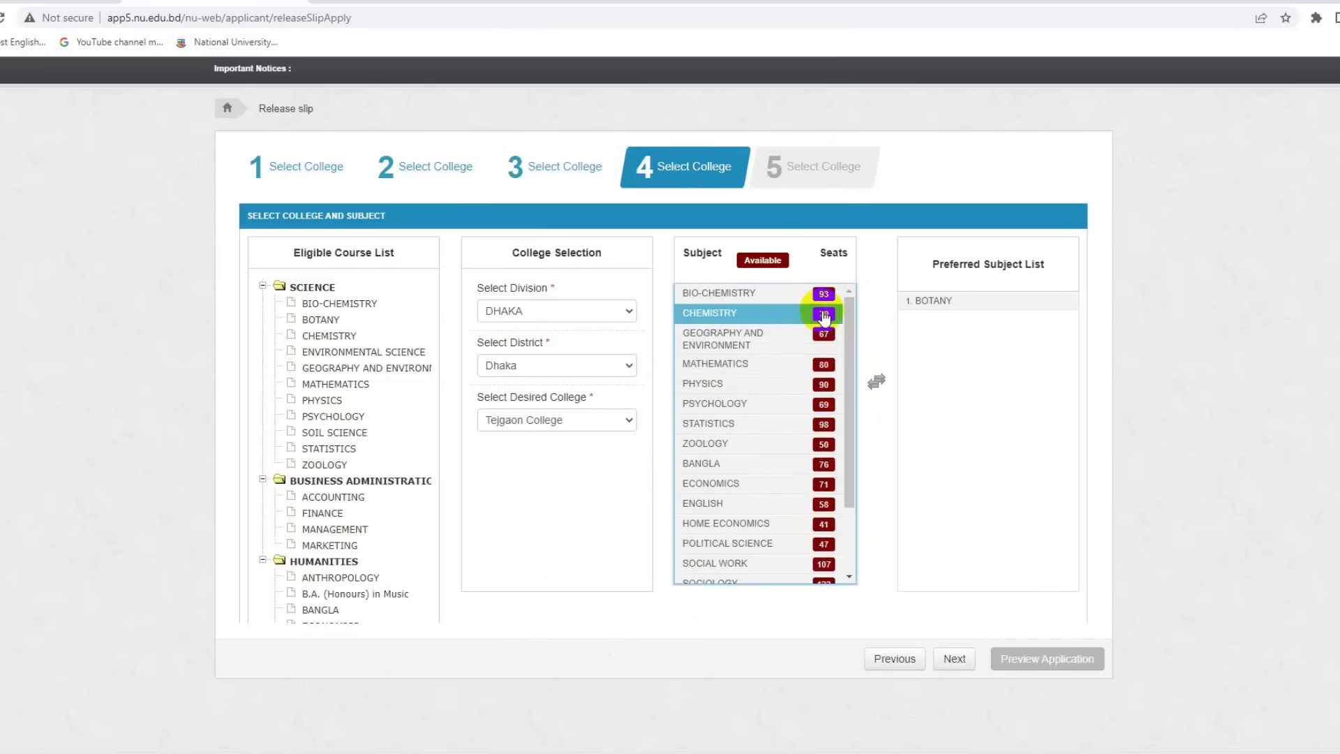
{"action": "left_click", "coordinate": [744, 364]}
{"action": "double_click", "coordinate": [796, 365]}
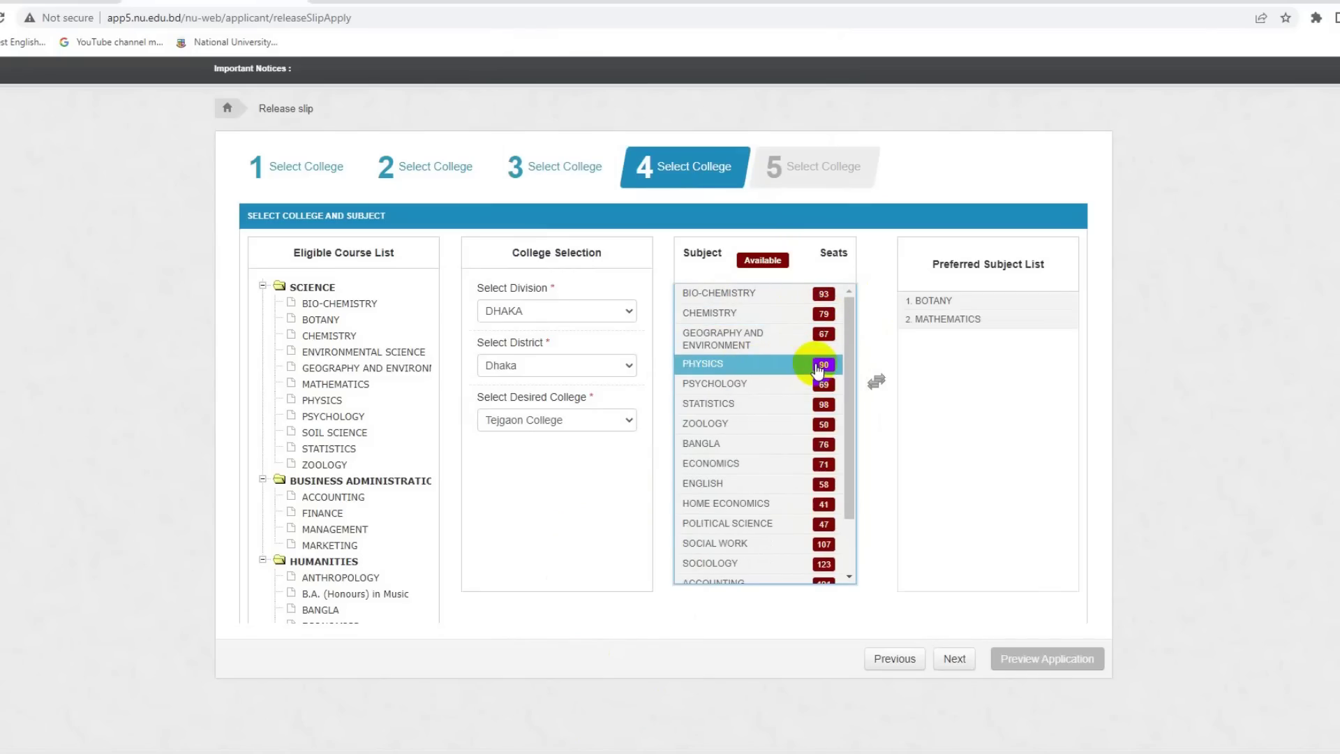
{"action": "double_click", "coordinate": [794, 365]}
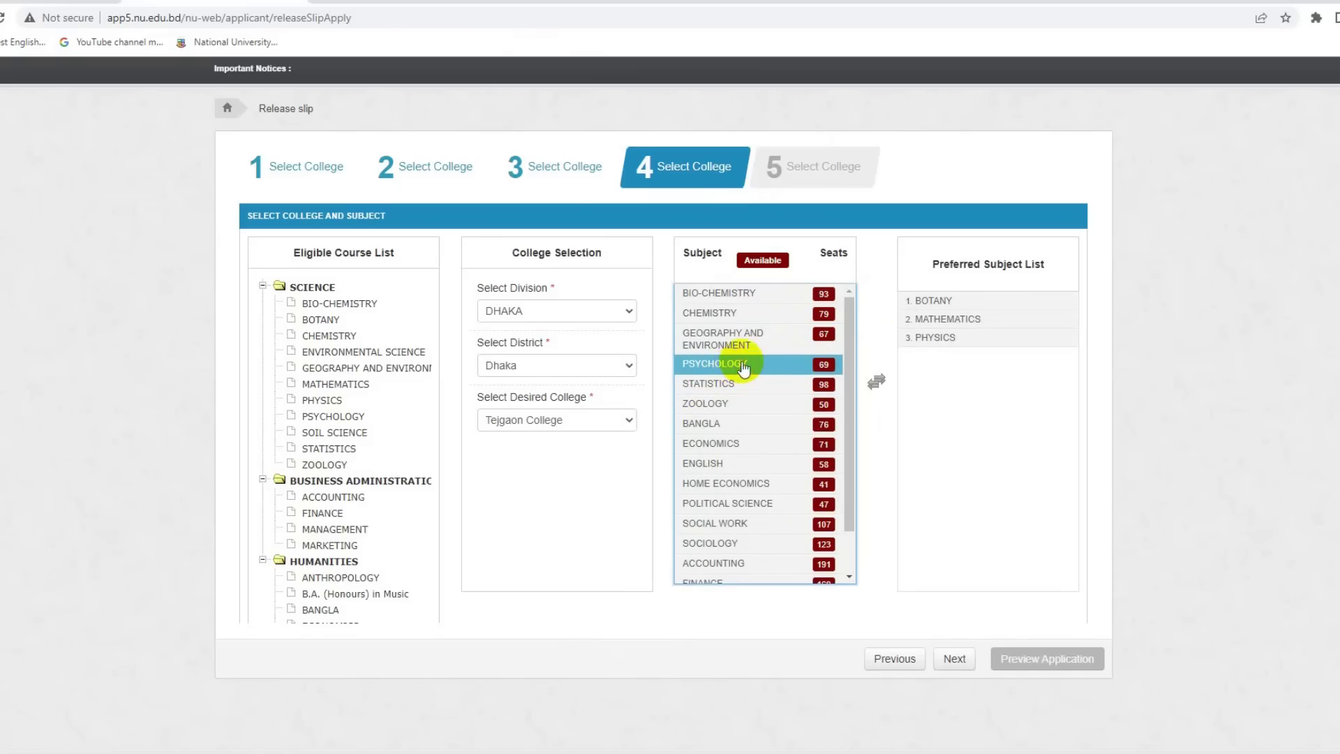
Step: Extend the preferred subjects with Chemistry, Bio-Chemistry, Zoology, Psychology, Geography and Environment, English and Economics, ranked in that order
{"action": "double_click", "coordinate": [824, 299]}
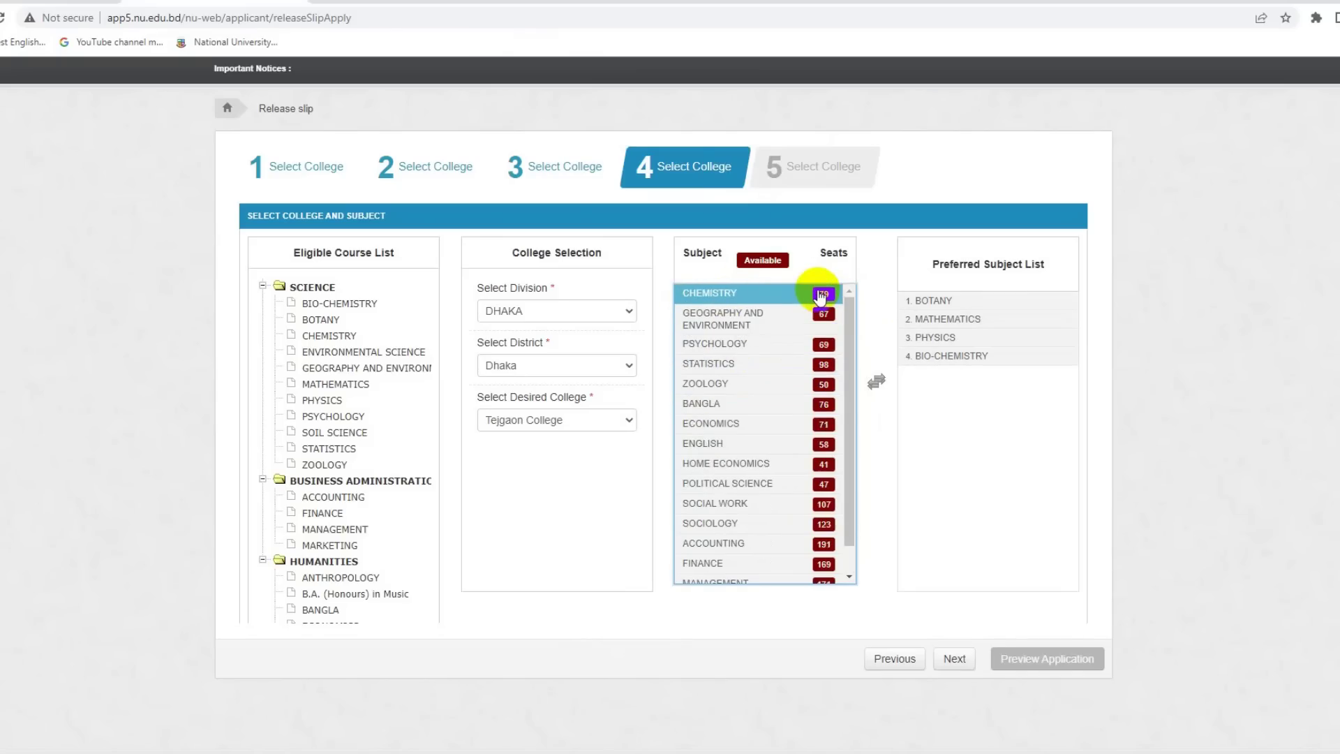
{"action": "double_click", "coordinate": [750, 300]}
{"action": "double_click", "coordinate": [935, 355]}
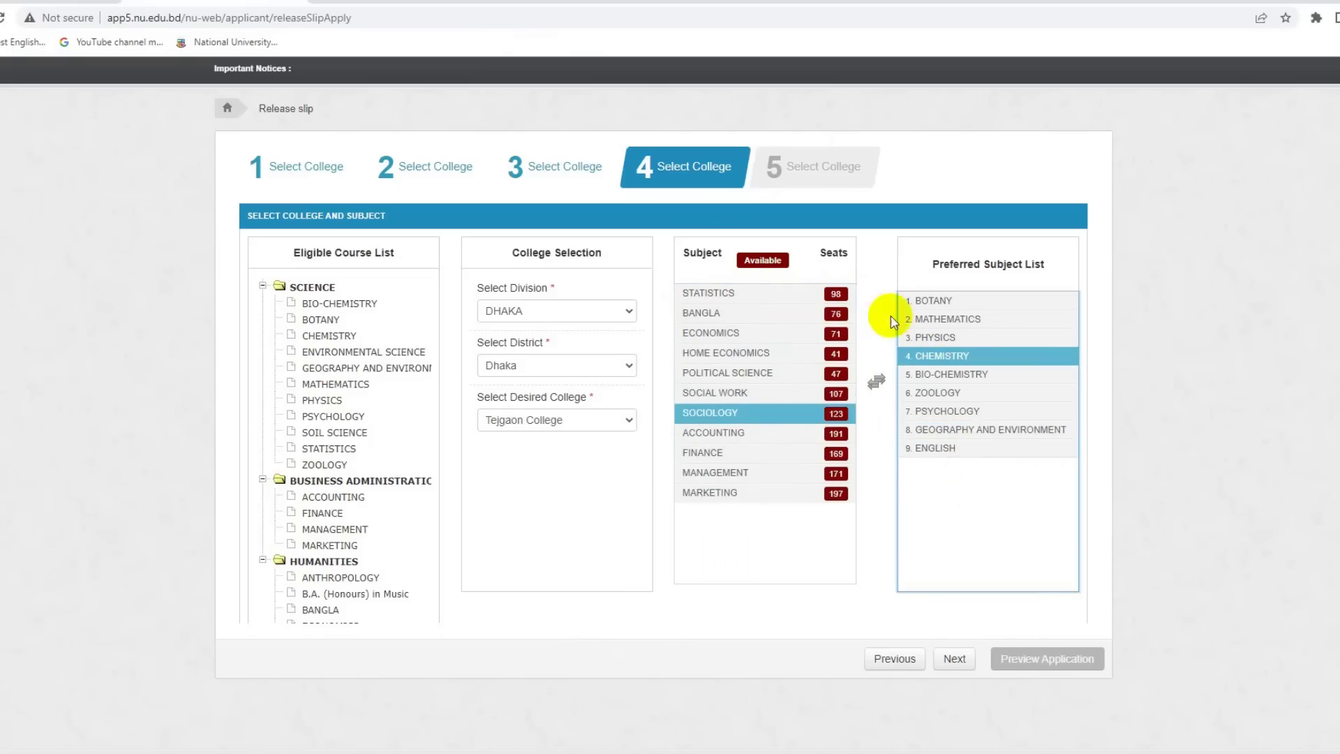
{"action": "left_click", "coordinate": [939, 450]}
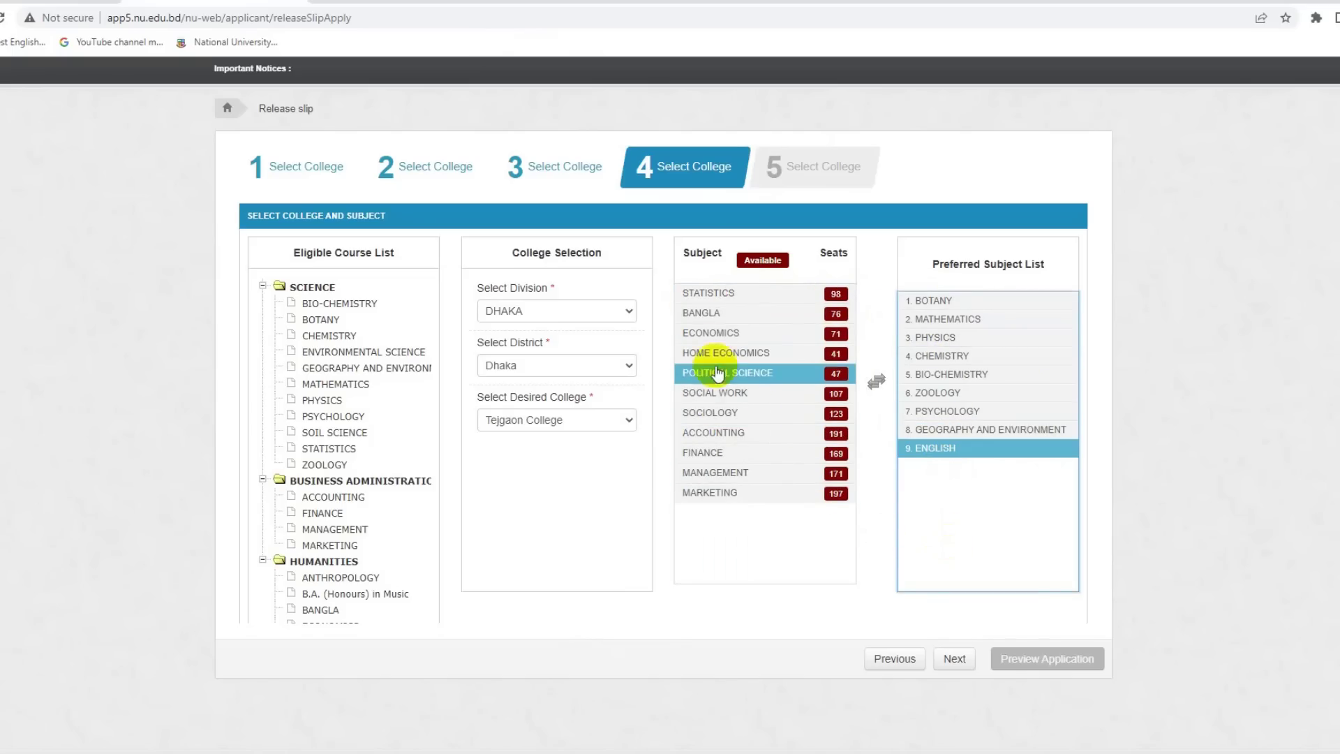
{"action": "left_click", "coordinate": [801, 340]}
{"action": "double_click", "coordinate": [802, 340]}
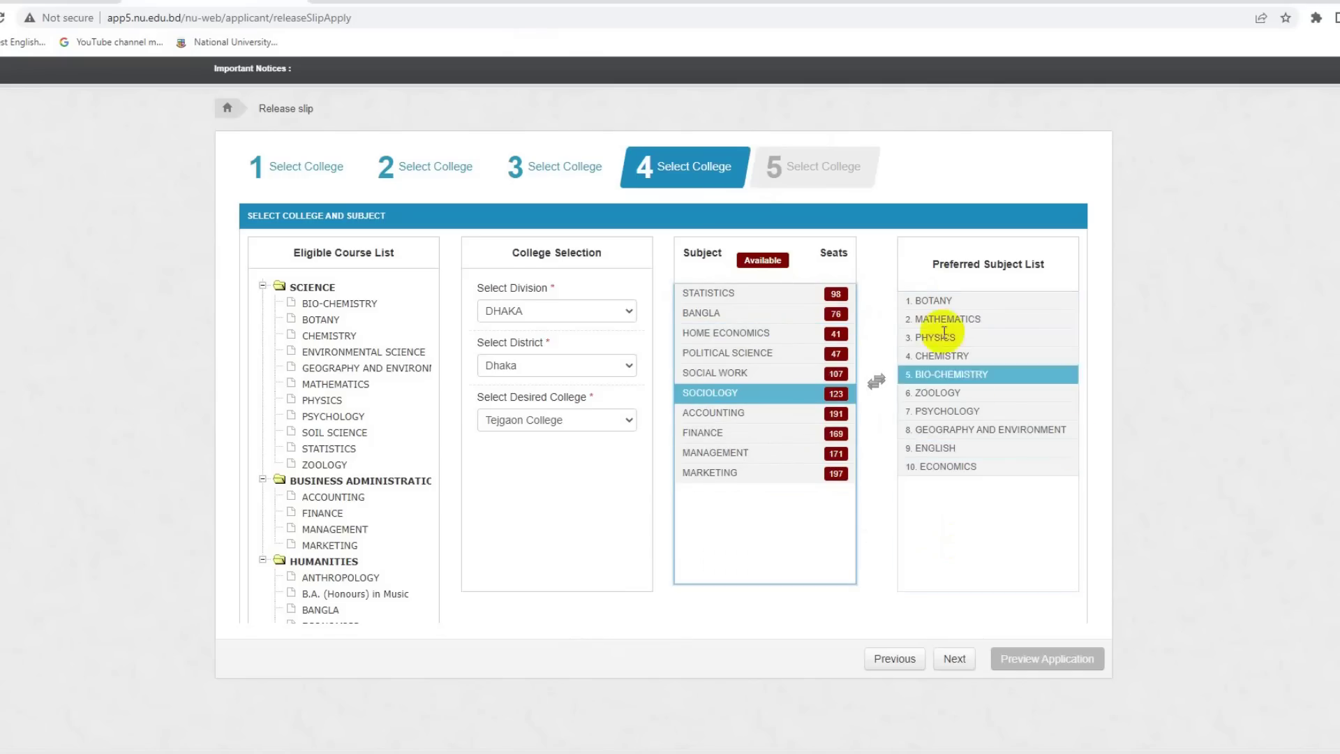
Step: Advance to the fifth college choice and set its division to DHAKA and its district to Dhaka
{"action": "left_click", "coordinate": [954, 660]}
{"action": "left_click", "coordinate": [552, 323]}
{"action": "left_click", "coordinate": [531, 381]}
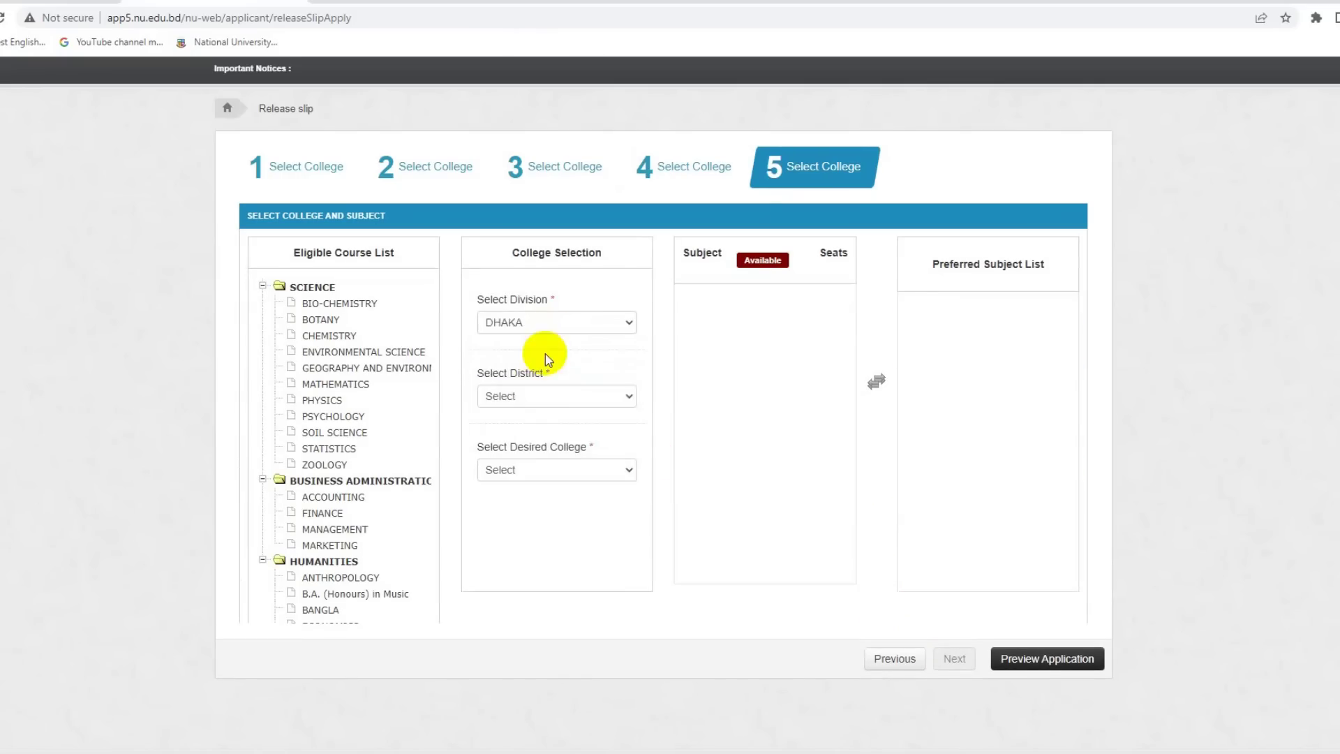
{"action": "left_click", "coordinate": [551, 396]}
{"action": "left_click", "coordinate": [522, 429]}
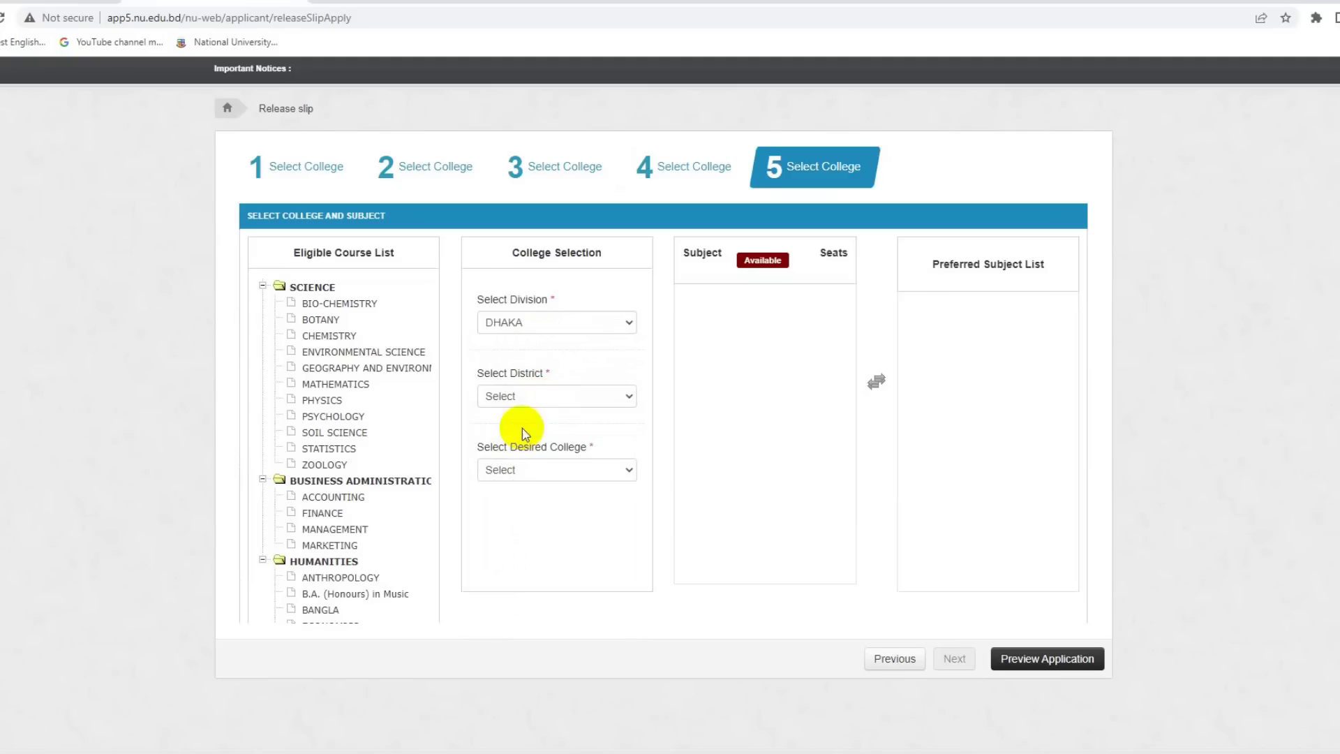
Step: Choose Habibullah Bahar College as the fifth desired college
{"action": "left_click", "coordinate": [523, 469]}
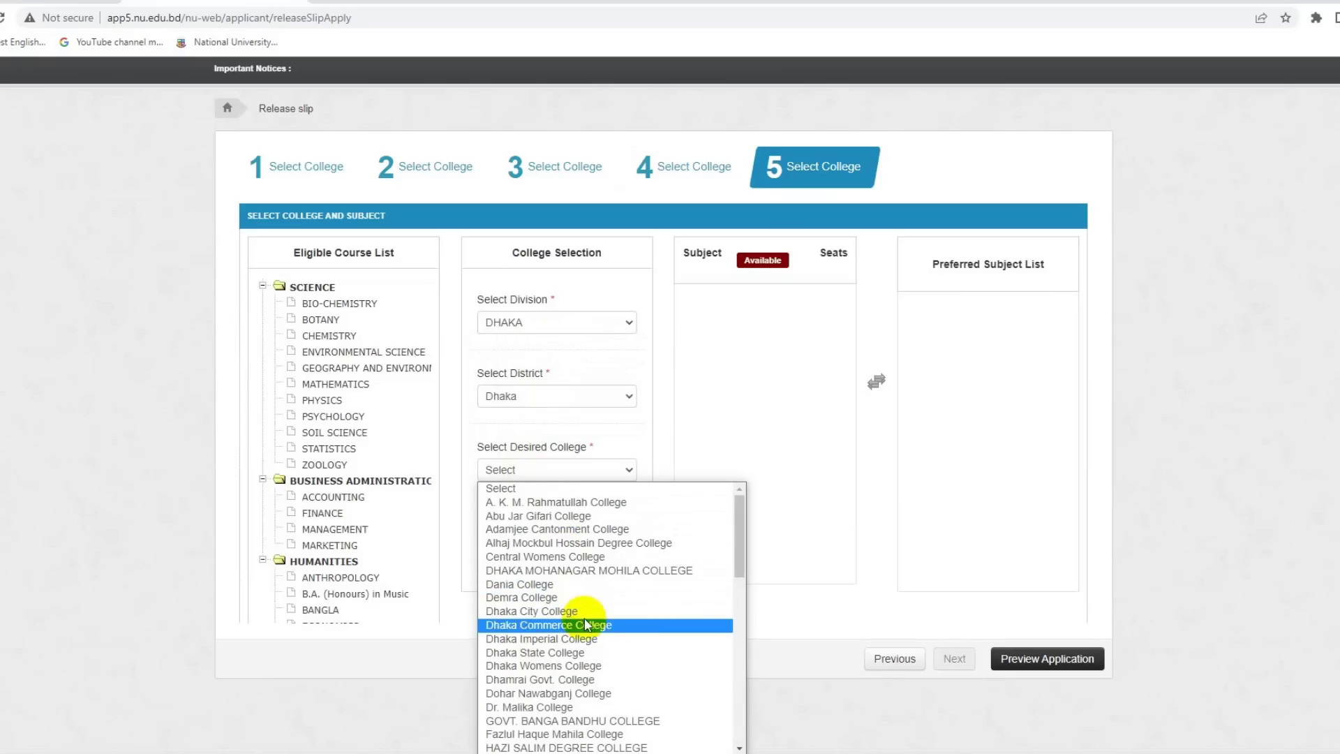
{"action": "scroll", "coordinate": [584, 629], "scroll_direction": "down", "scroll_amount": 8}
{"action": "scroll", "coordinate": [590, 638], "scroll_direction": "down", "scroll_amount": 5}
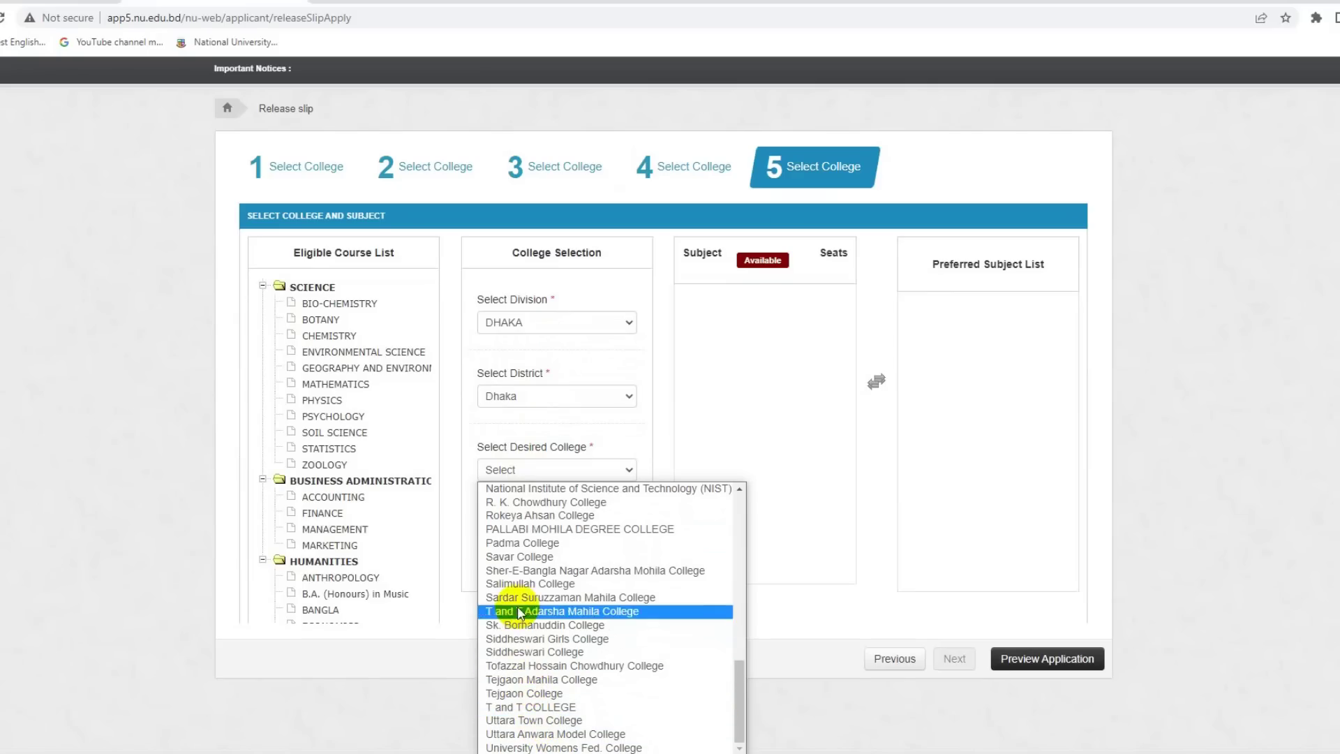
{"action": "scroll", "coordinate": [531, 573], "scroll_direction": "up", "scroll_amount": 2}
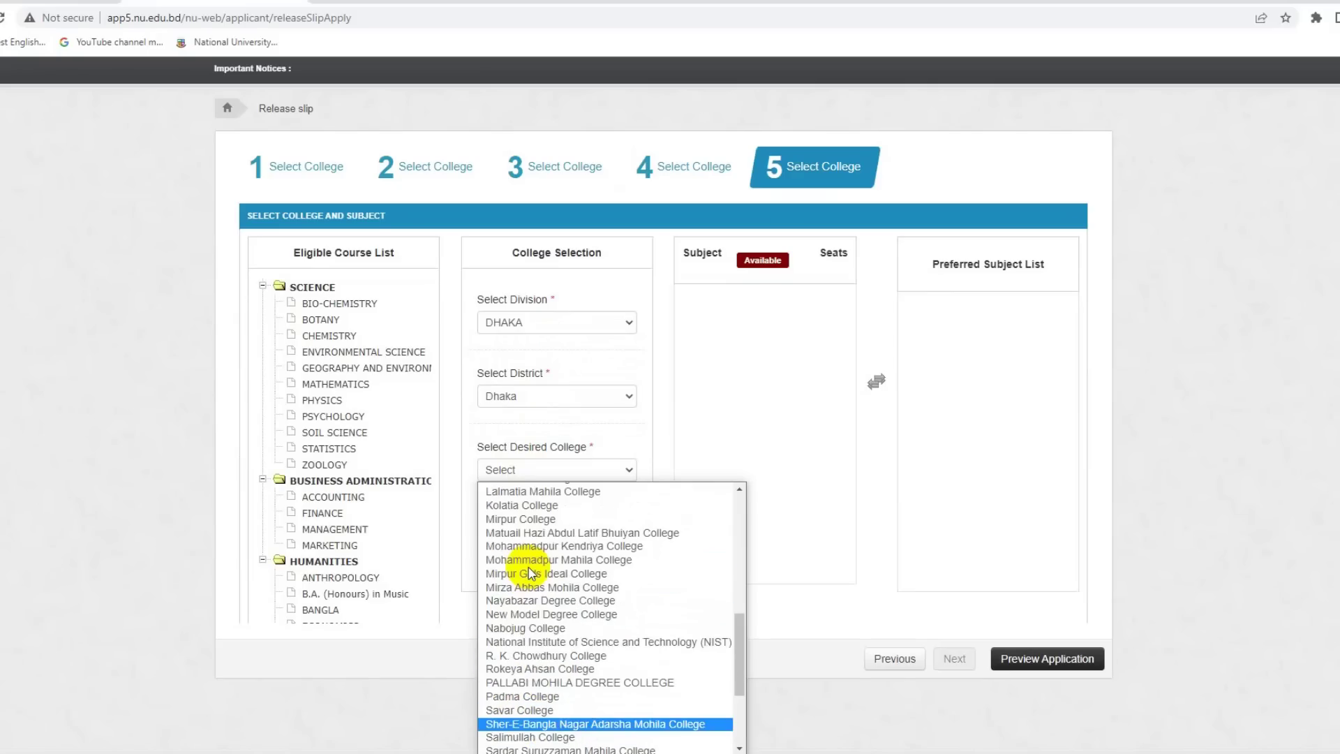
{"action": "scroll", "coordinate": [507, 610], "scroll_direction": "up", "scroll_amount": 2}
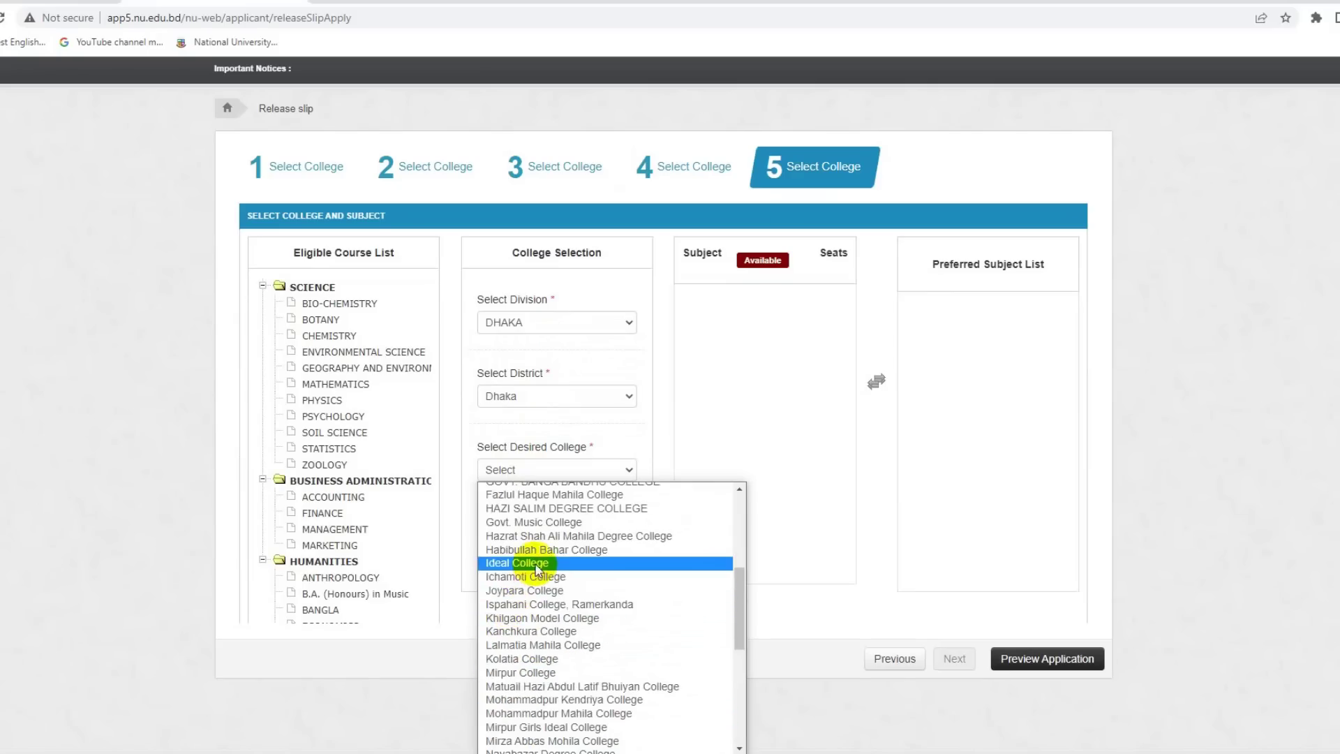
{"action": "left_click", "coordinate": [510, 550]}
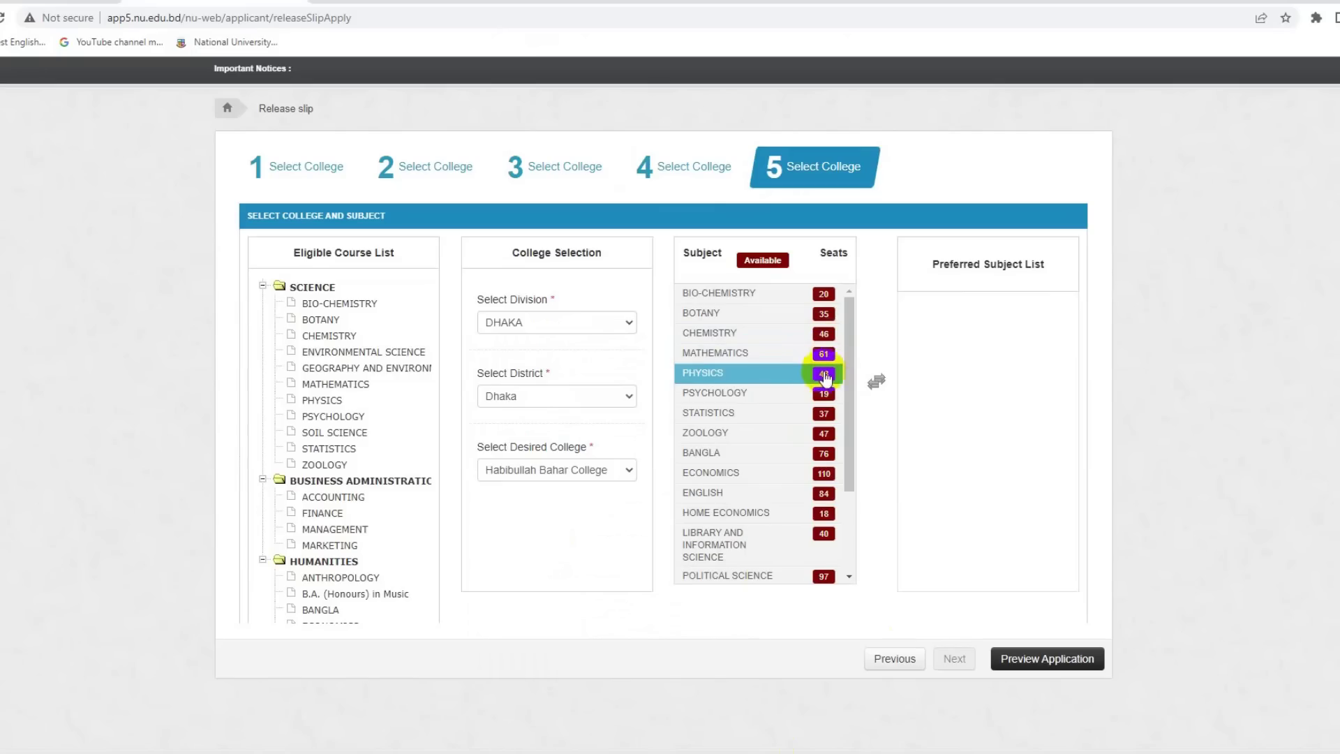
Step: Add Mathematics, Chemistry and Botany, in that order, to the preferred subjects for Habibullah Bahar College
{"action": "left_click", "coordinate": [830, 355]}
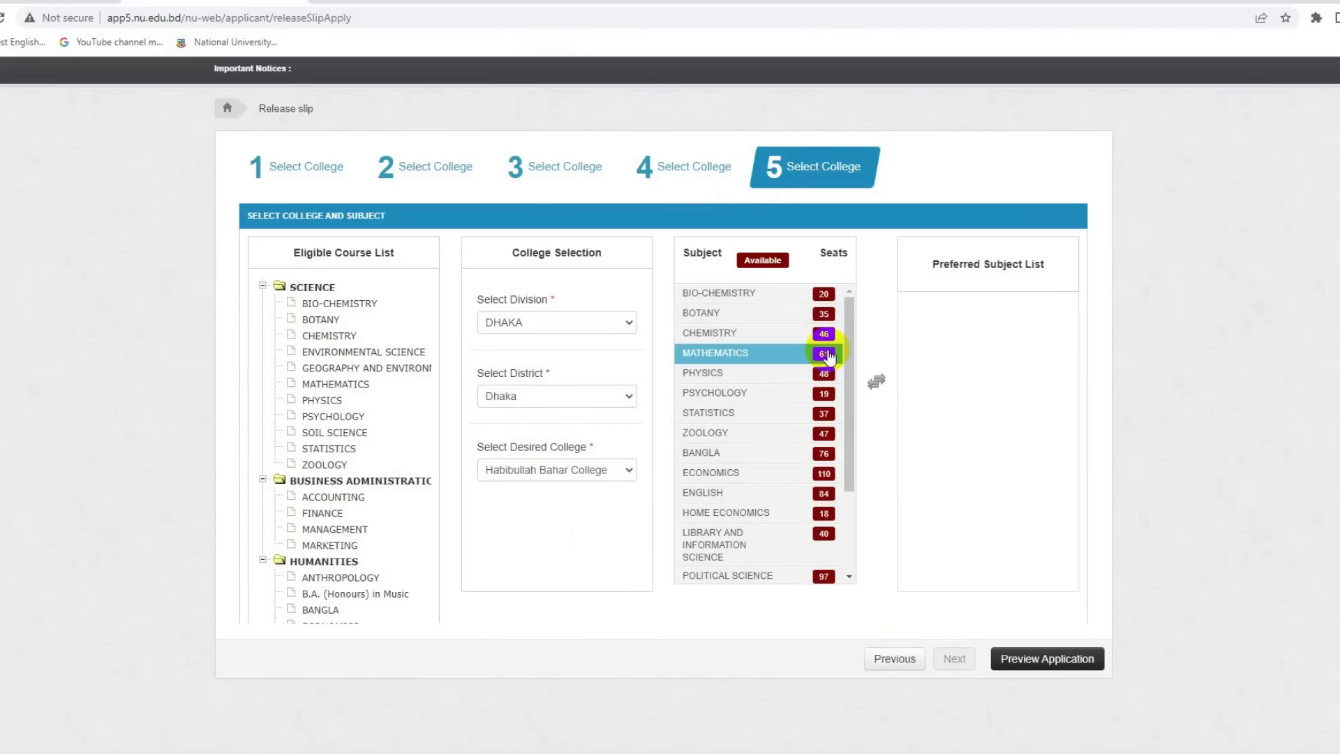
{"action": "double_click", "coordinate": [829, 356]}
{"action": "left_click", "coordinate": [817, 335]}
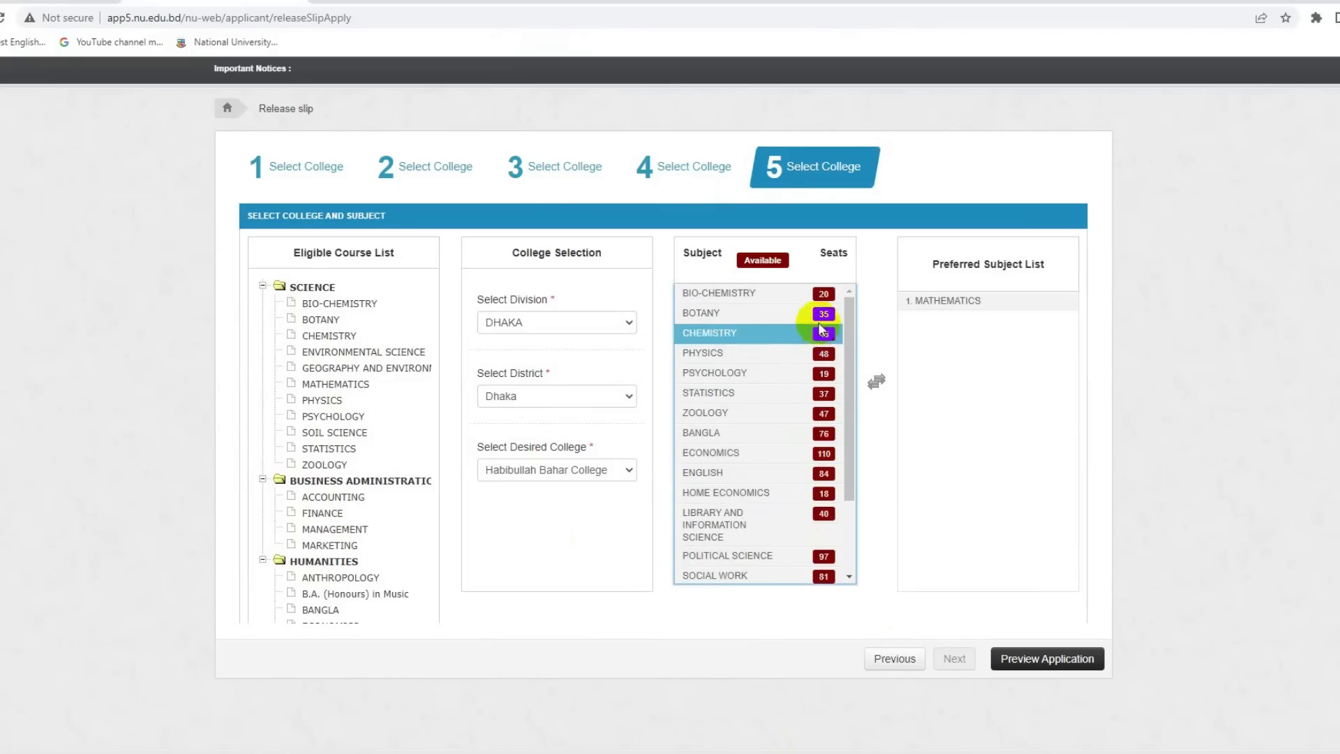
{"action": "double_click", "coordinate": [809, 342]}
{"action": "left_click", "coordinate": [824, 314]}
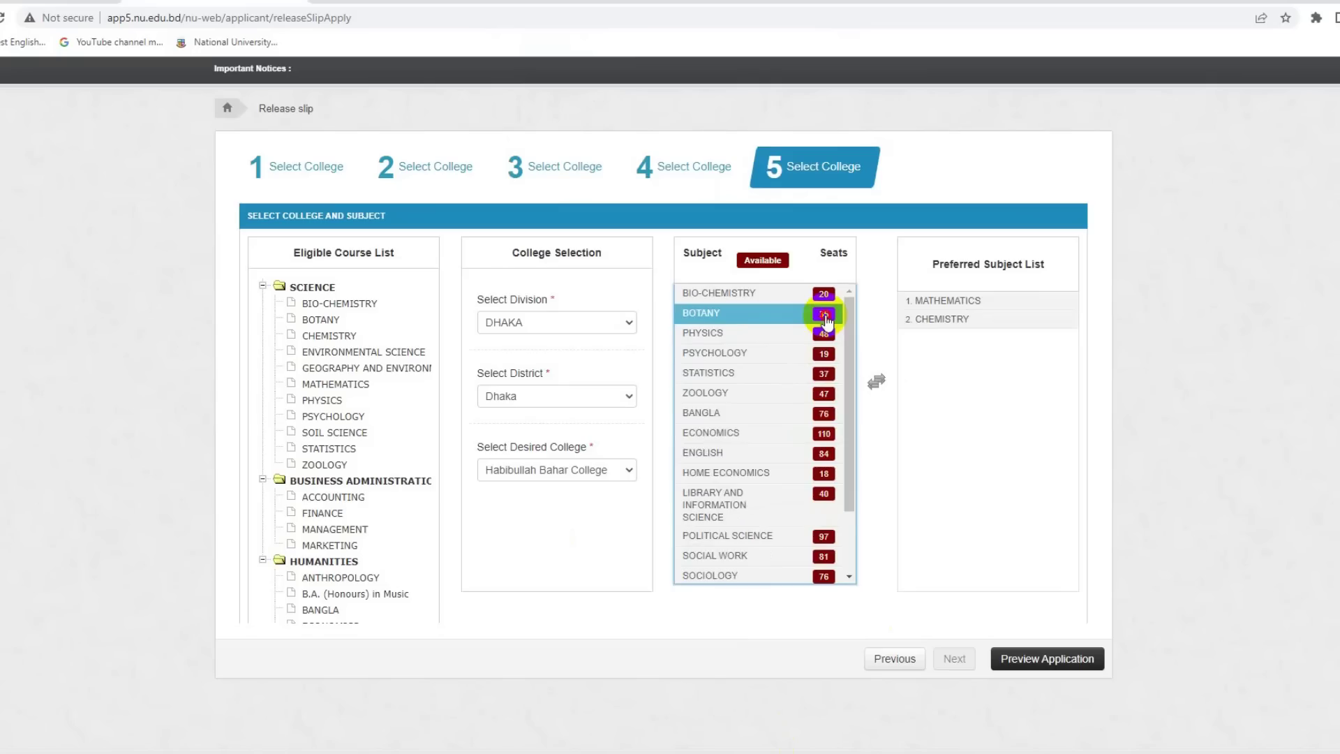
{"action": "double_click", "coordinate": [824, 315]}
Step: Add Physics and Zoology as the fourth and fifth preferred subjects
{"action": "left_click", "coordinate": [824, 297]}
{"action": "left_click", "coordinate": [826, 332]}
{"action": "left_click", "coordinate": [825, 318]}
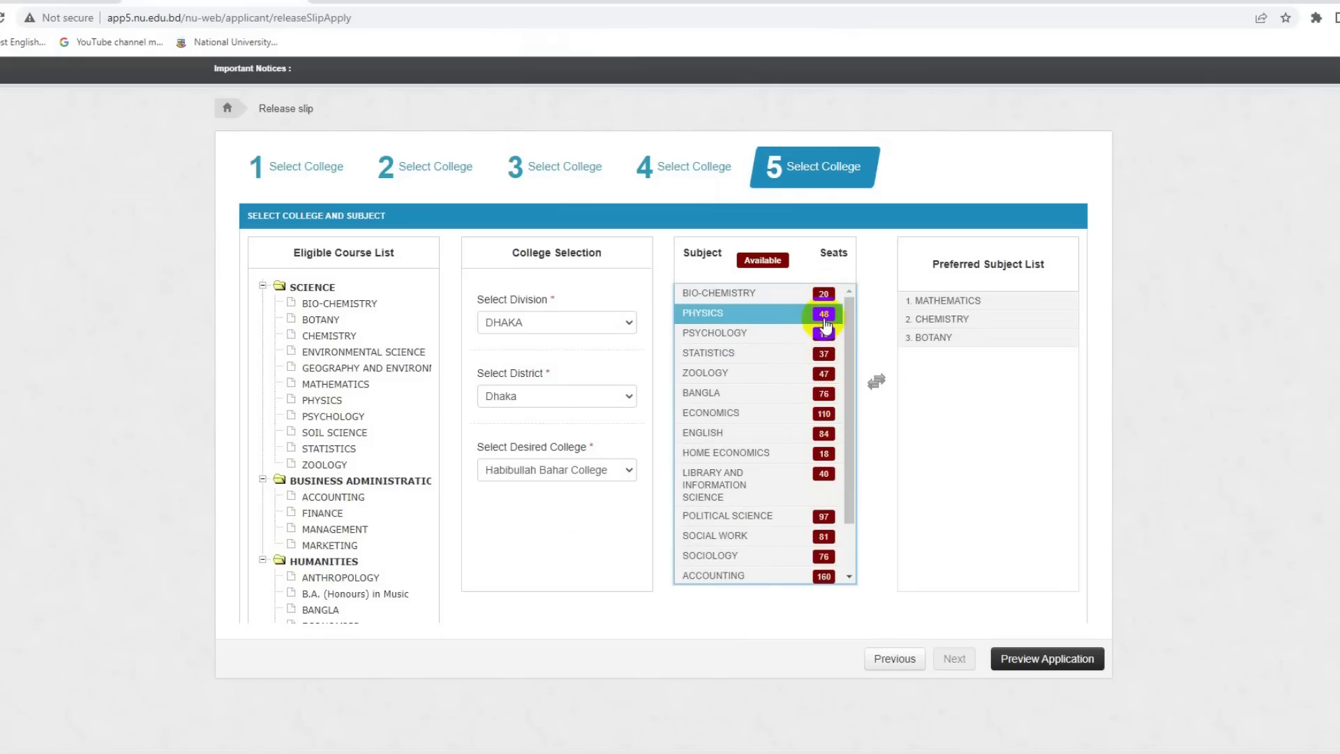
{"action": "double_click", "coordinate": [825, 318]}
{"action": "left_click", "coordinate": [813, 371]}
{"action": "left_click", "coordinate": [819, 333]}
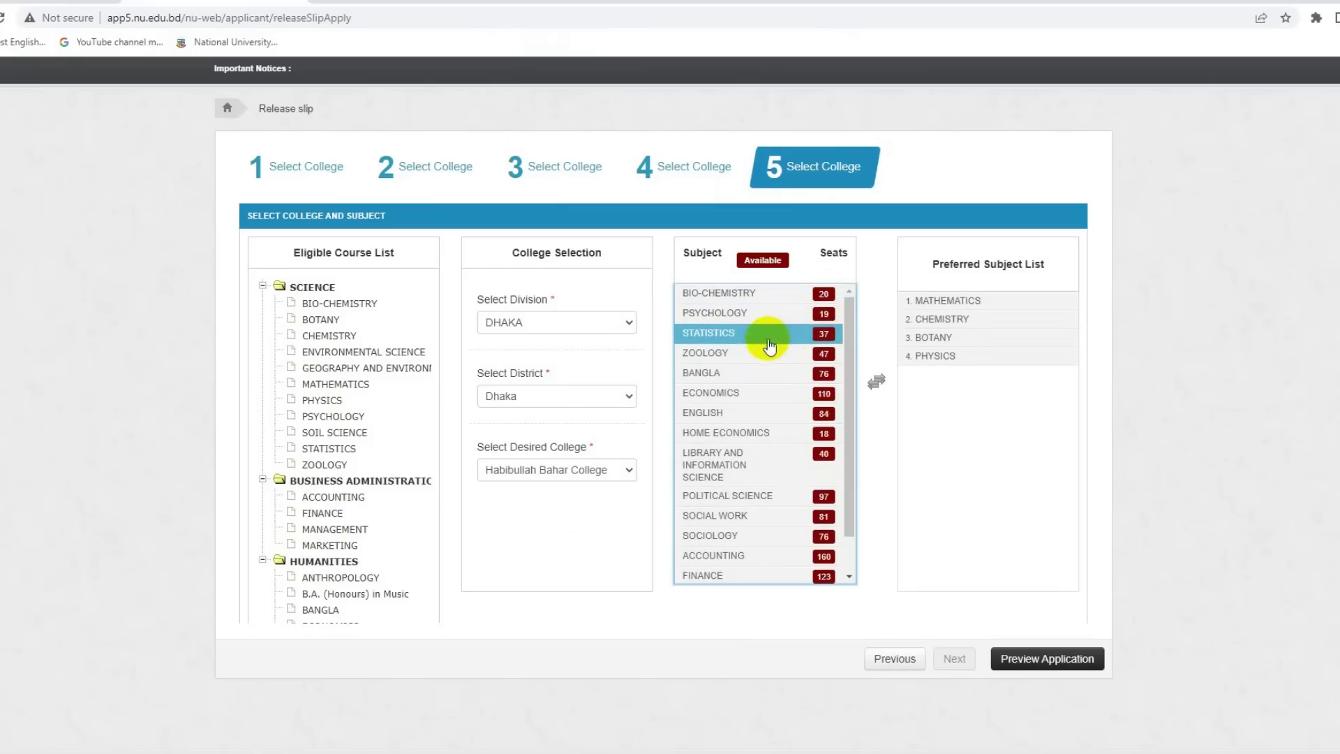
{"action": "left_click", "coordinate": [803, 356]}
{"action": "double_click", "coordinate": [803, 360]}
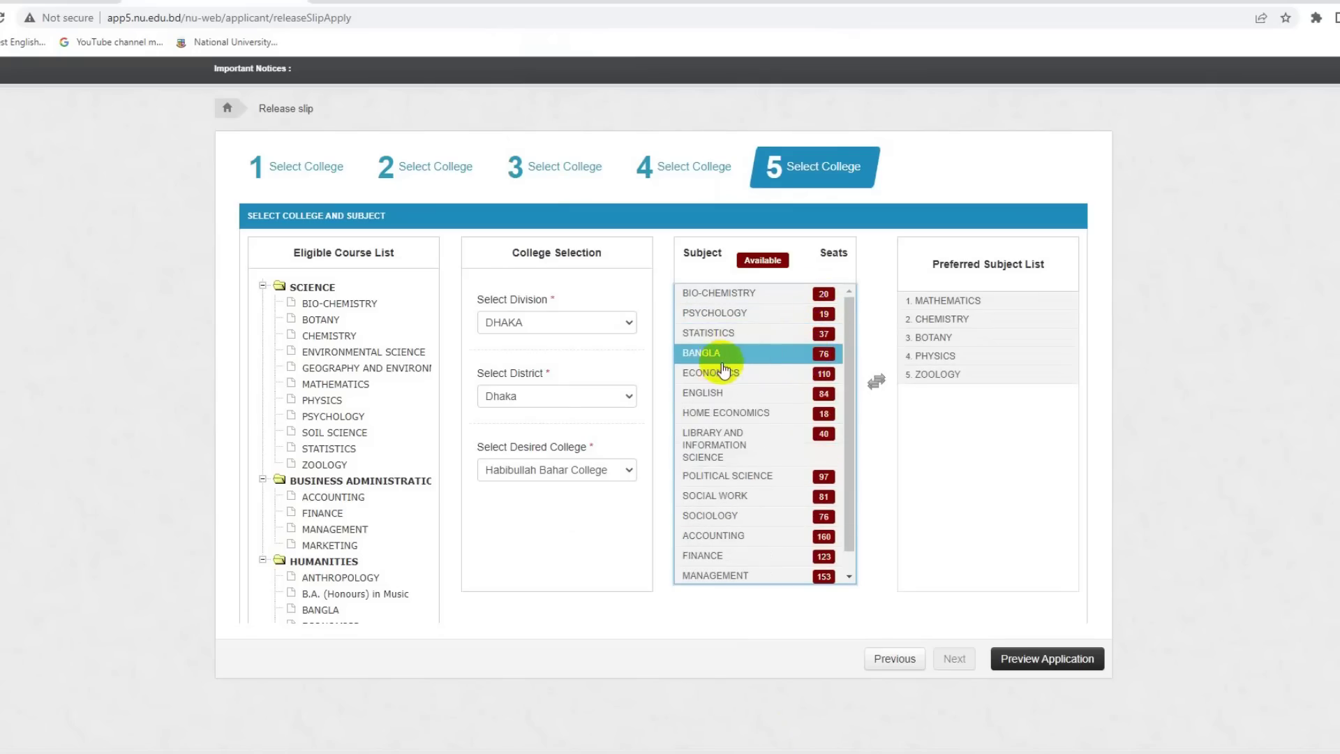